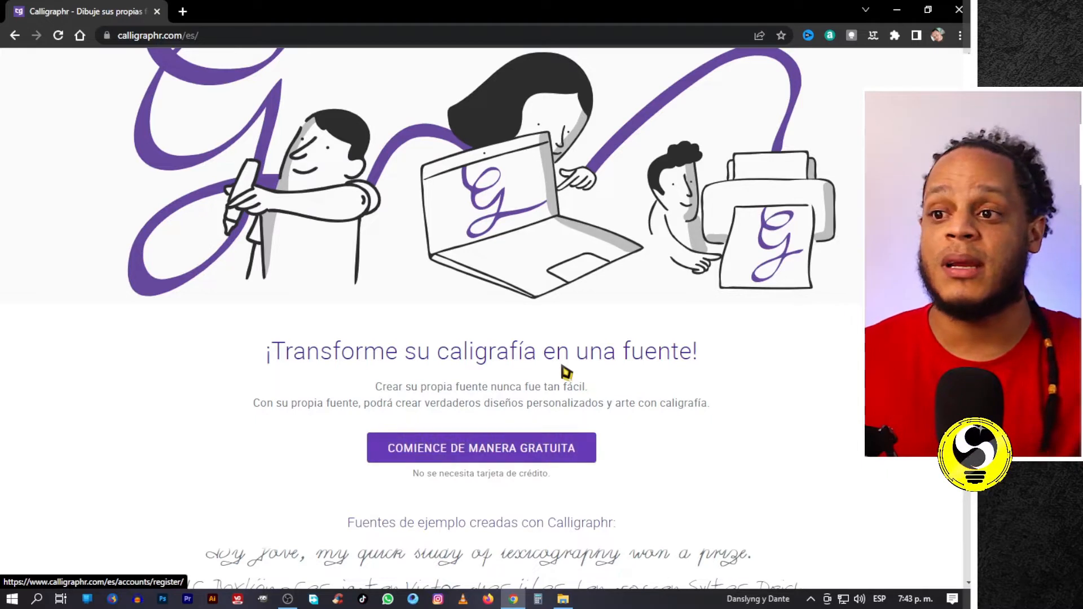
Step: Open the free account registration form and go on to the sign-in for an existing account
{"action": "left_click", "coordinate": [508, 451]}
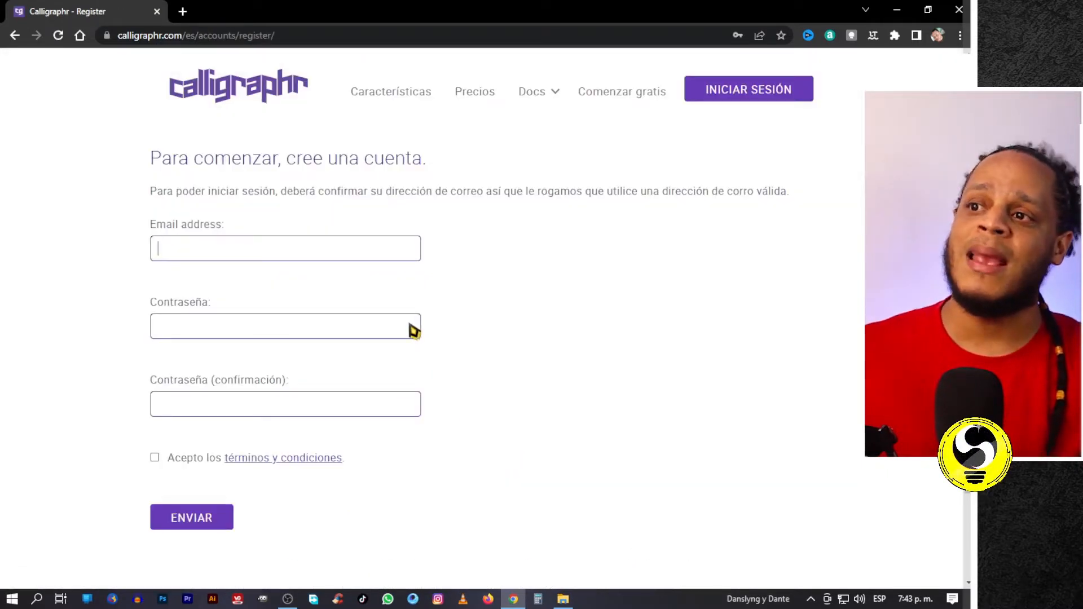
{"action": "left_click", "coordinate": [404, 253]}
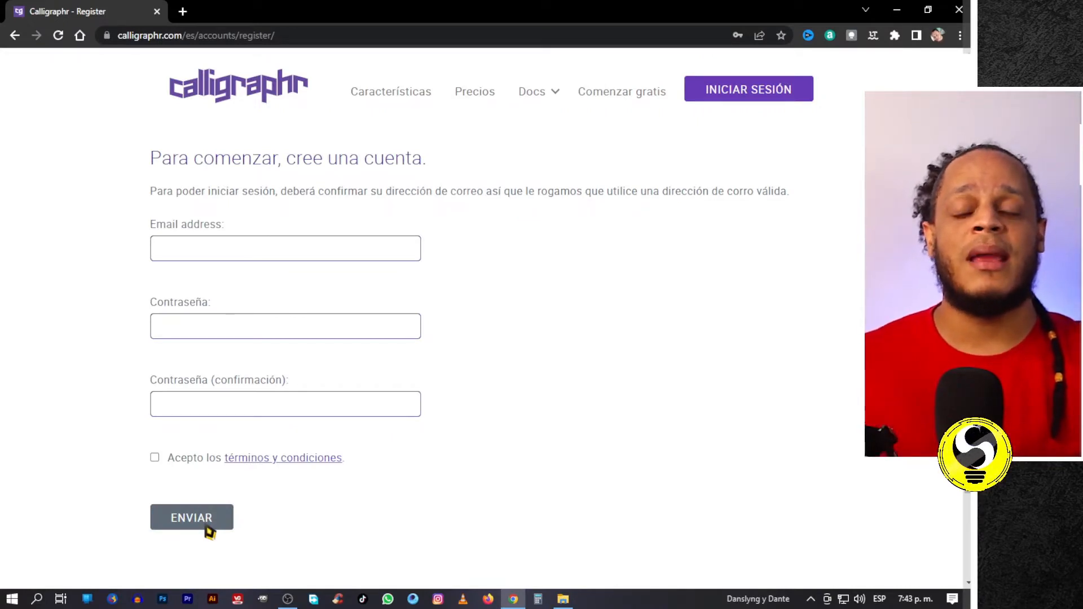
{"action": "left_click", "coordinate": [703, 95]}
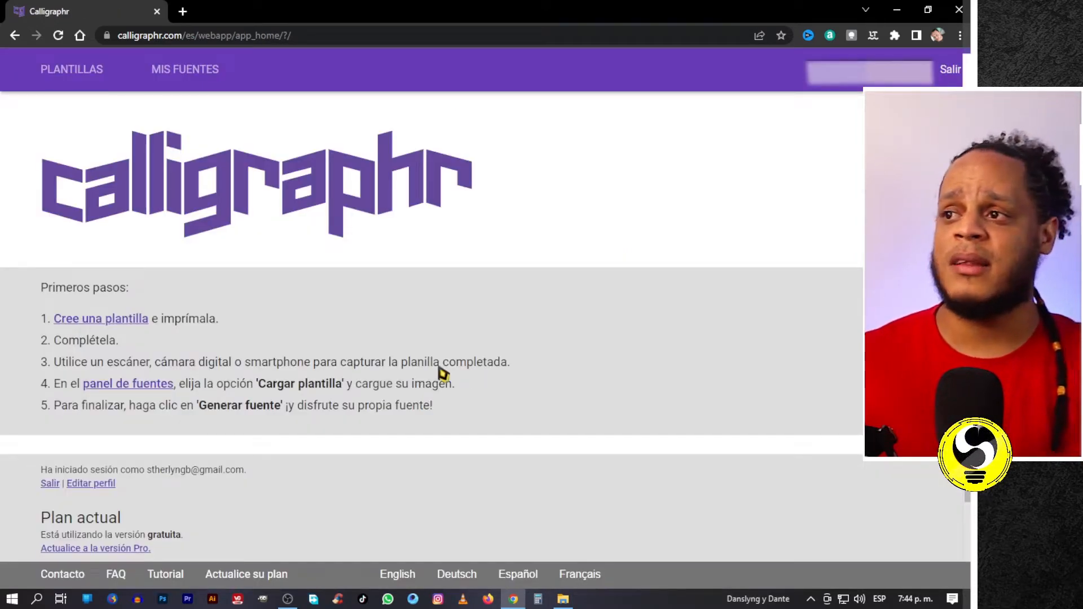
Step: Start a new template and fill it with the basic Reducido español character set
{"action": "scroll", "coordinate": [431, 380], "scroll_direction": "down", "scroll_amount": 2}
{"action": "scroll", "coordinate": [297, 387], "scroll_direction": "up", "scroll_amount": 2}
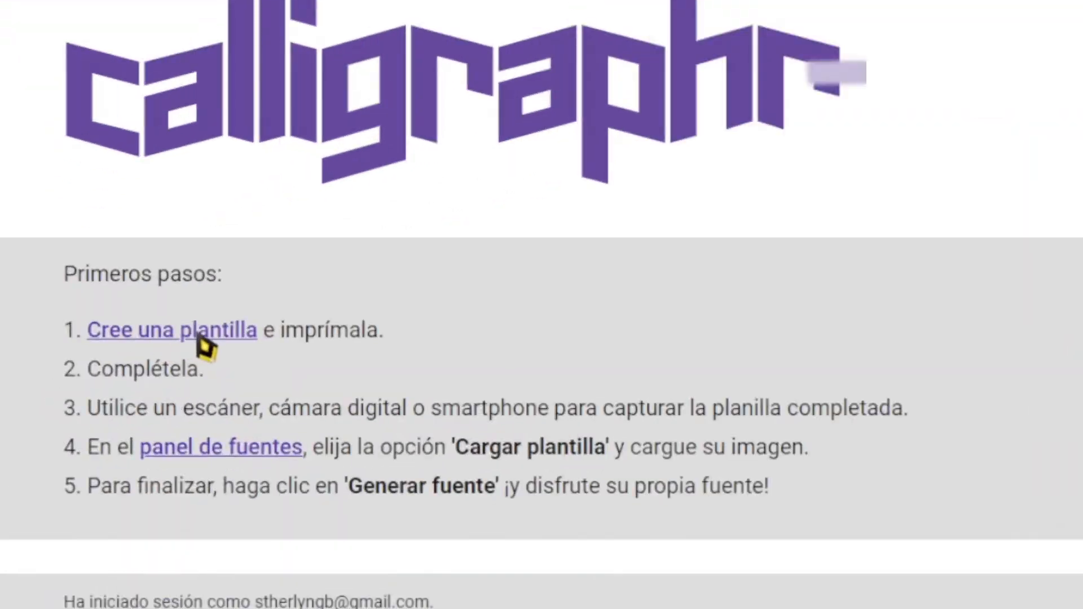
{"action": "left_click", "coordinate": [199, 335]}
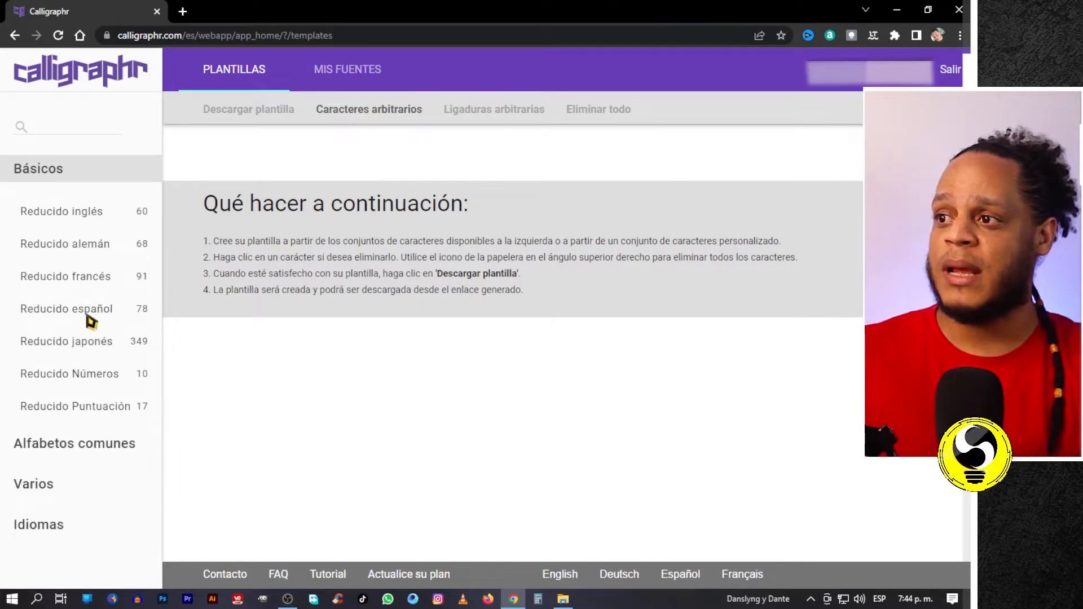
{"action": "mouse_move", "coordinate": [90, 322]}
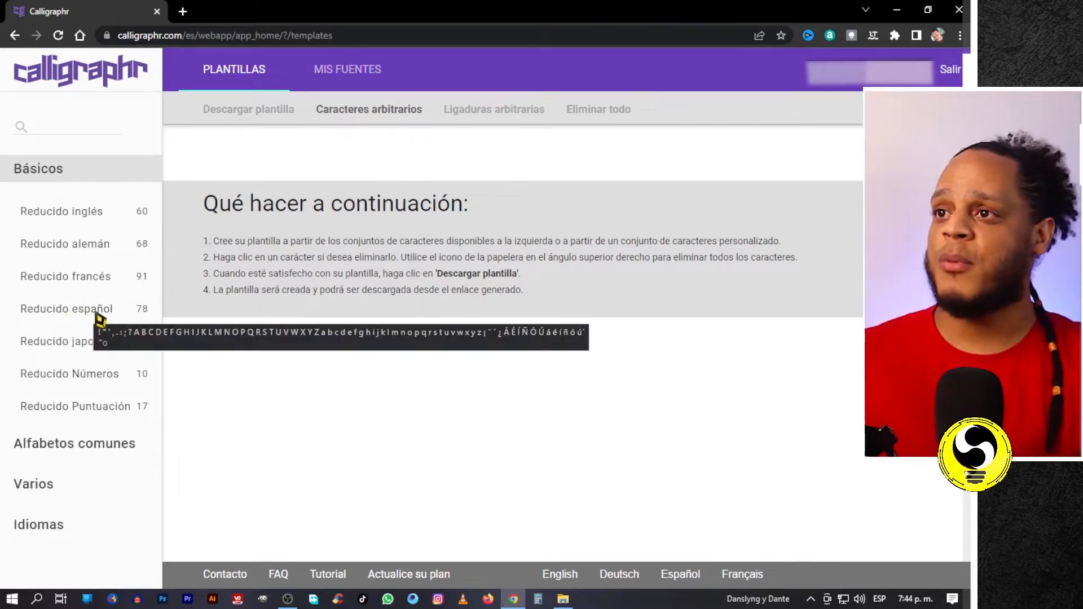
{"action": "left_click", "coordinate": [97, 316]}
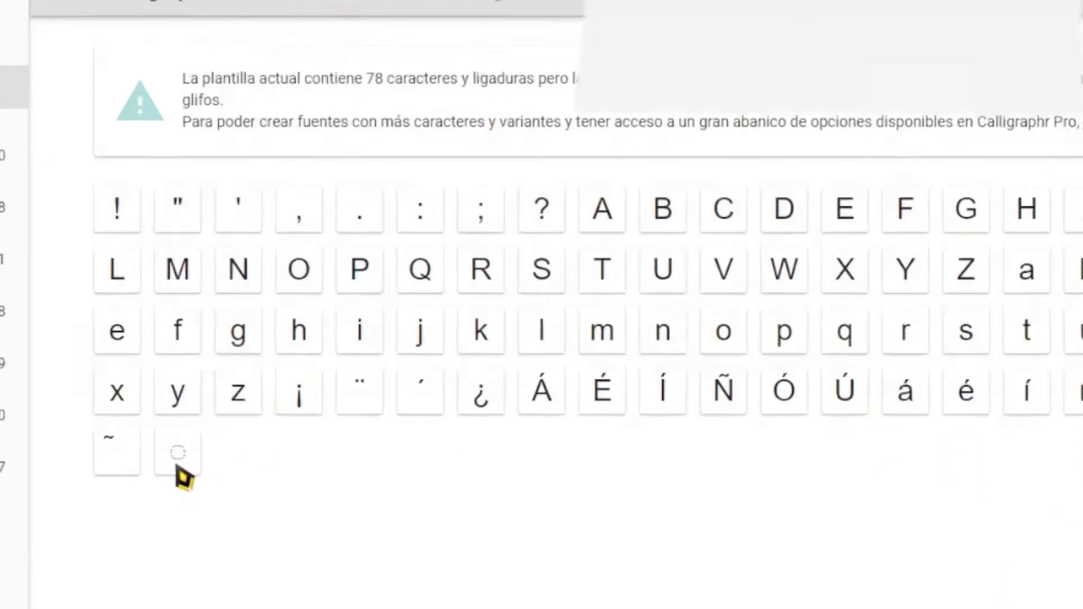
Step: Delete the dotted circle, the standalone tilde and the dieresis glyphs from the template
{"action": "left_click", "coordinate": [257, 404]}
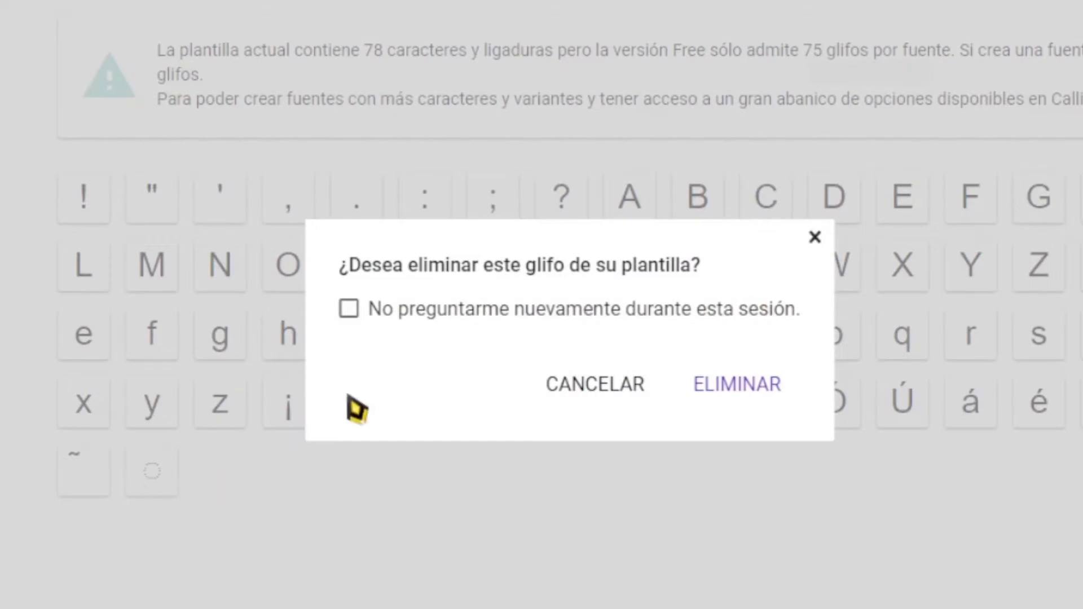
{"action": "left_click", "coordinate": [746, 384]}
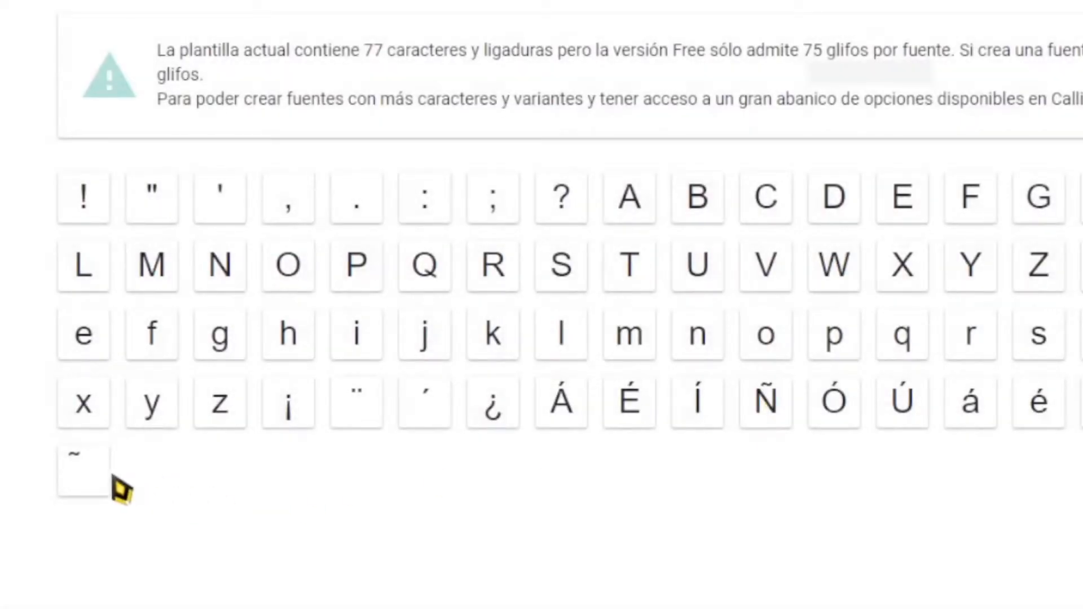
{"action": "left_click", "coordinate": [81, 482]}
{"action": "left_click", "coordinate": [726, 387]}
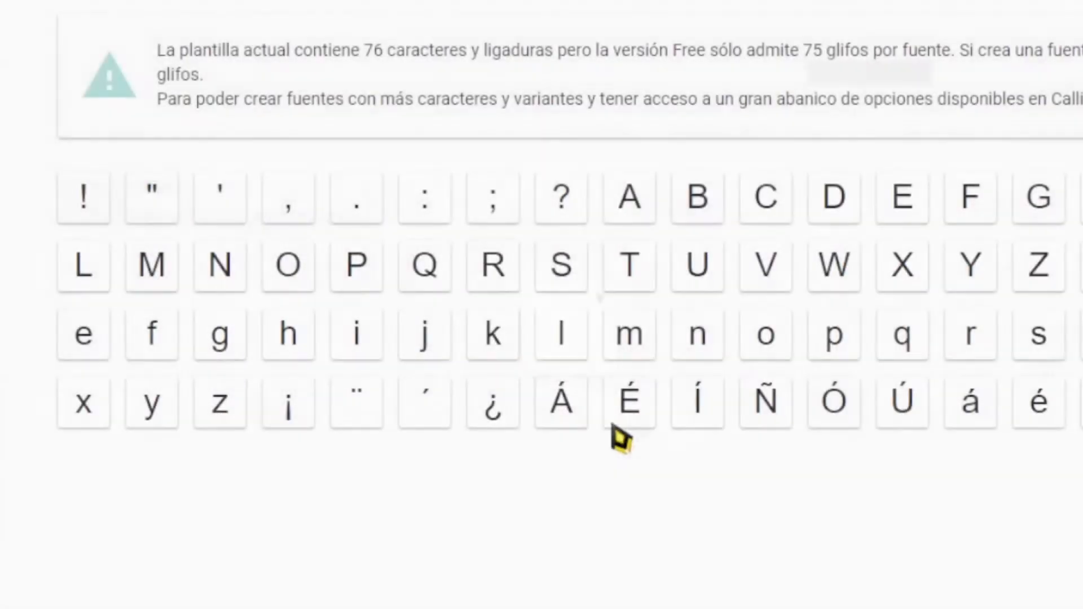
{"action": "left_click", "coordinate": [363, 366]}
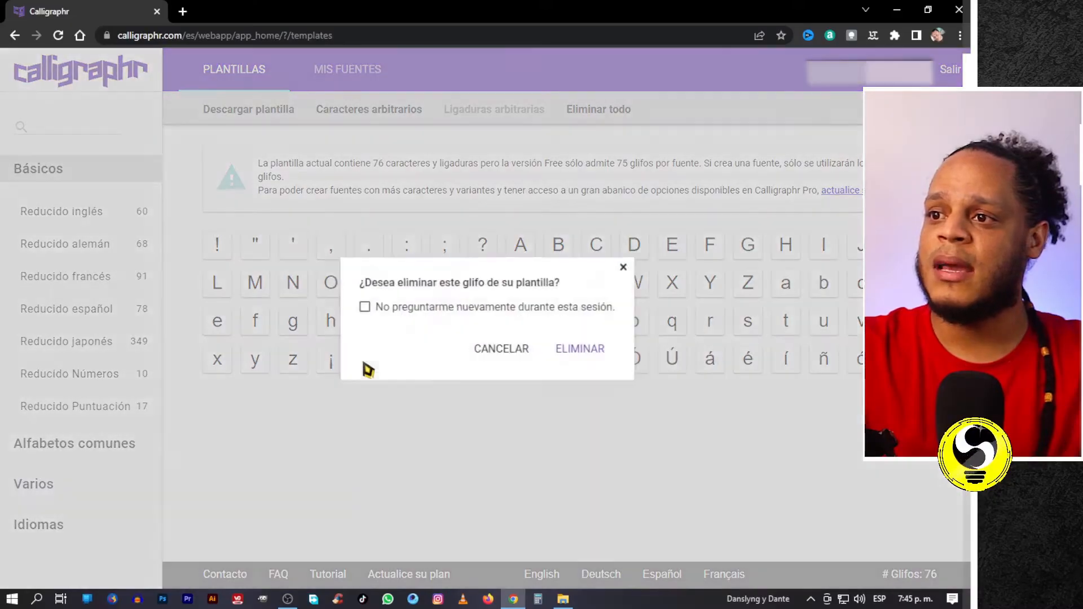
{"action": "left_click", "coordinate": [573, 355]}
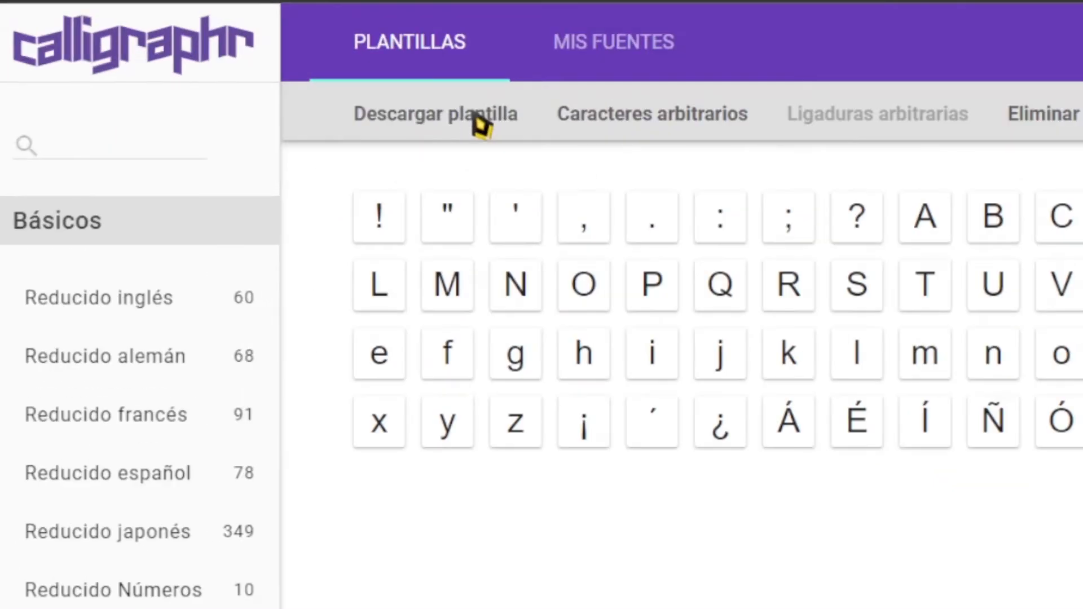
Step: Generate the template as a PDF named Calligraphr-Template with guides included, and open the resulting file
{"action": "left_click", "coordinate": [480, 125]}
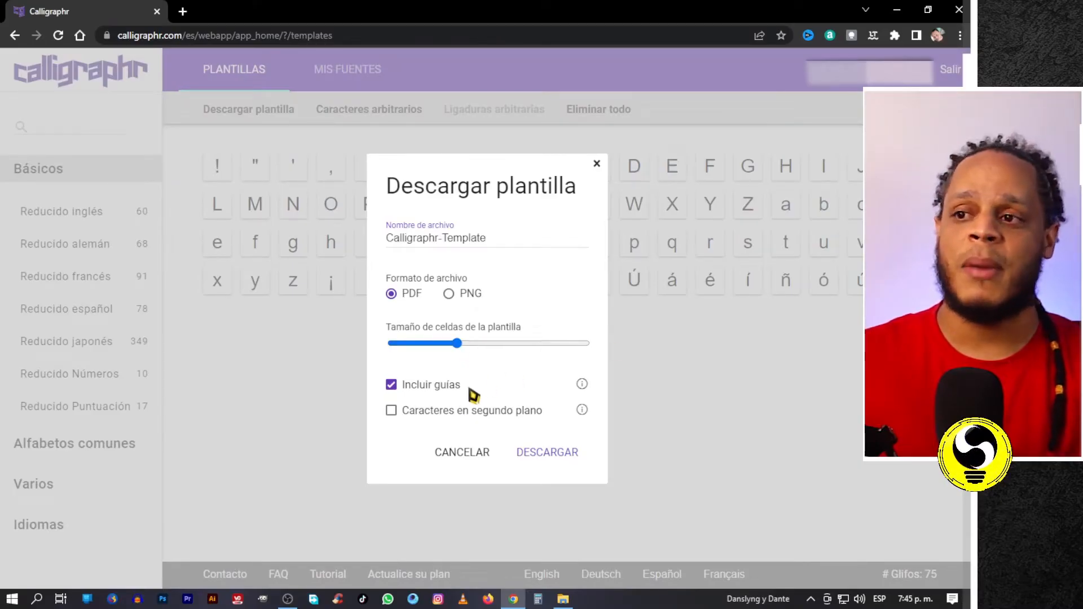
{"action": "left_click", "coordinate": [394, 390]}
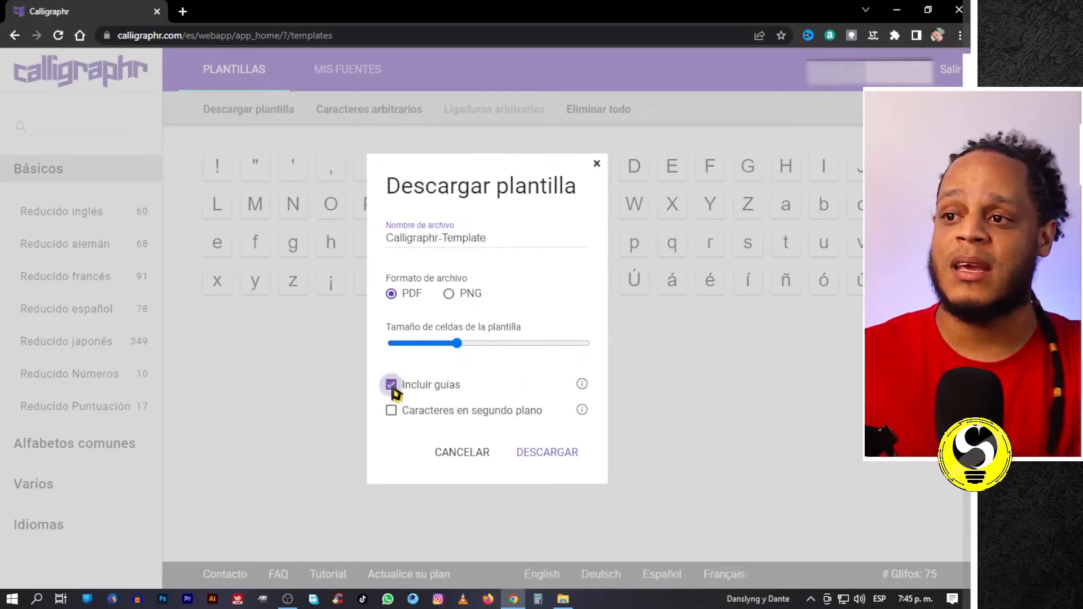
{"action": "left_click", "coordinate": [393, 391]}
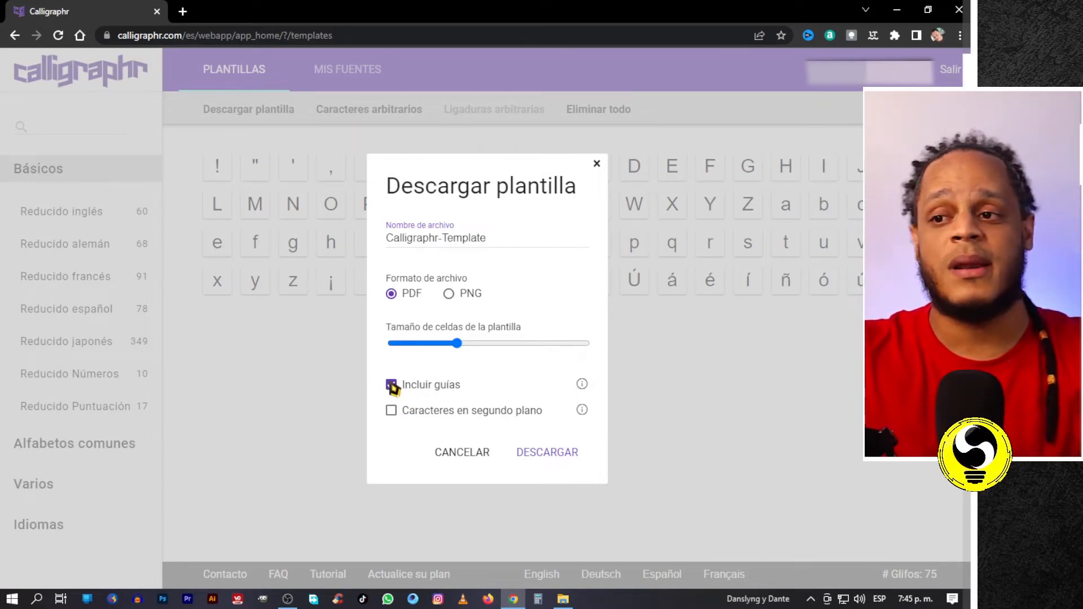
{"action": "left_click", "coordinate": [544, 460]}
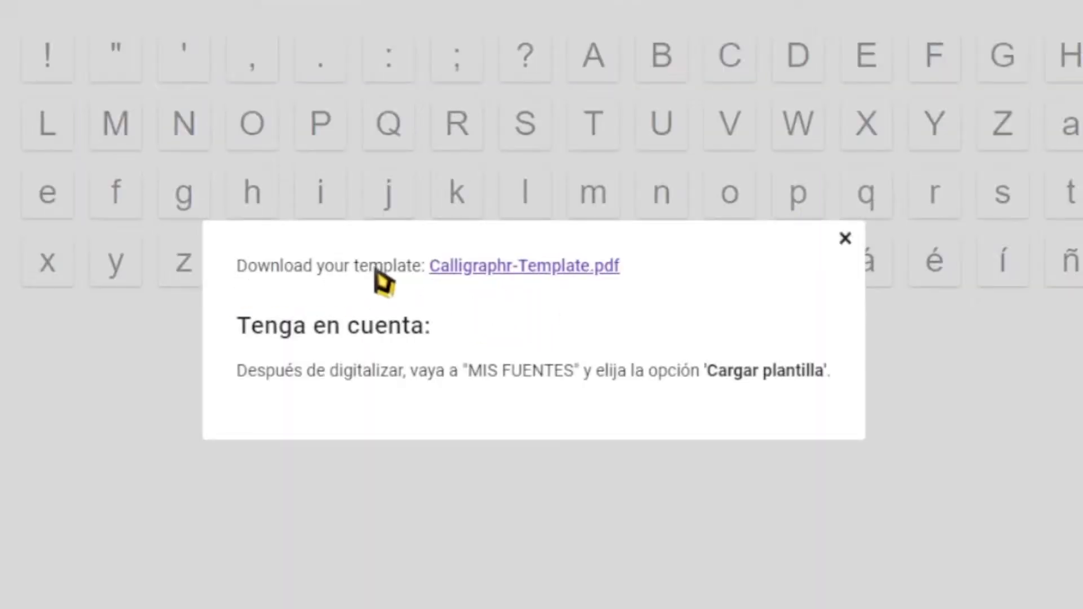
{"action": "left_click", "coordinate": [554, 268]}
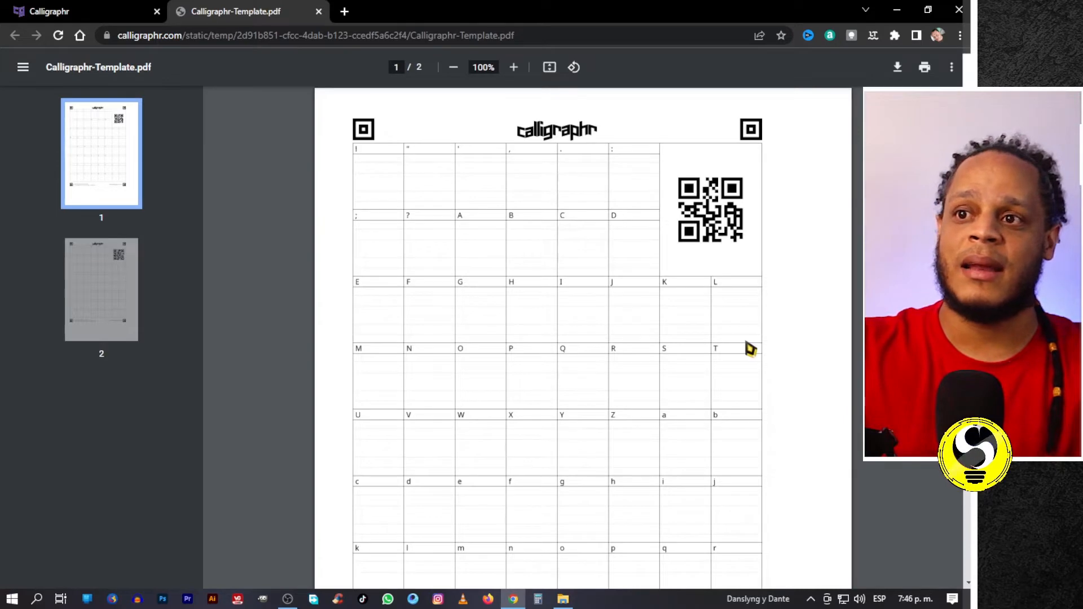
Step: Examine the character cells and corner markers on both pages of the template PDF
{"action": "scroll", "coordinate": [508, 339], "scroll_direction": "down", "scroll_amount": 5}
{"action": "left_click", "coordinate": [134, 290]}
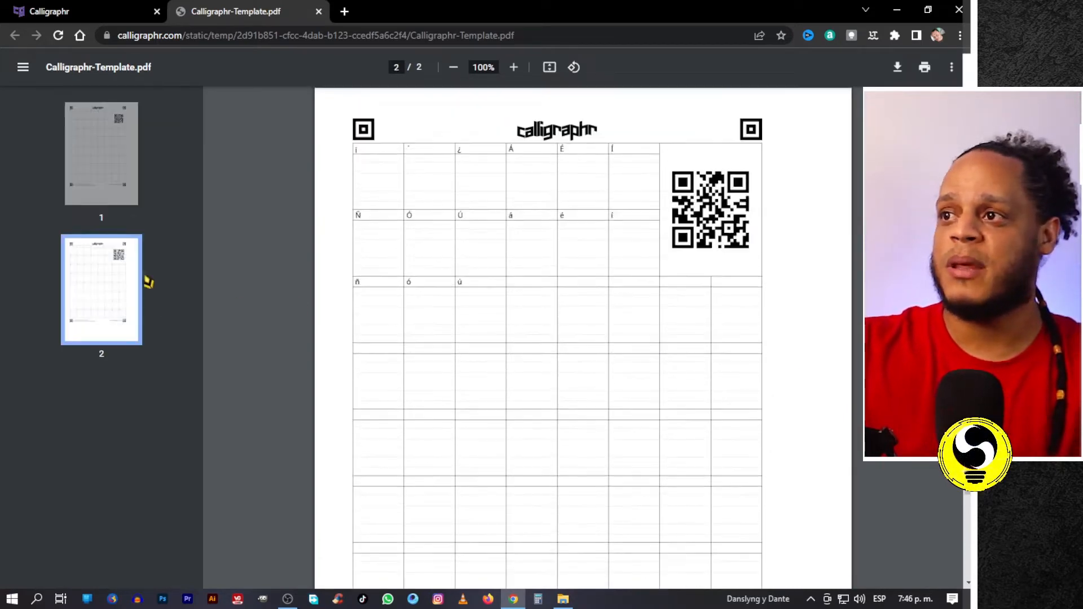
{"action": "left_click", "coordinate": [116, 185]}
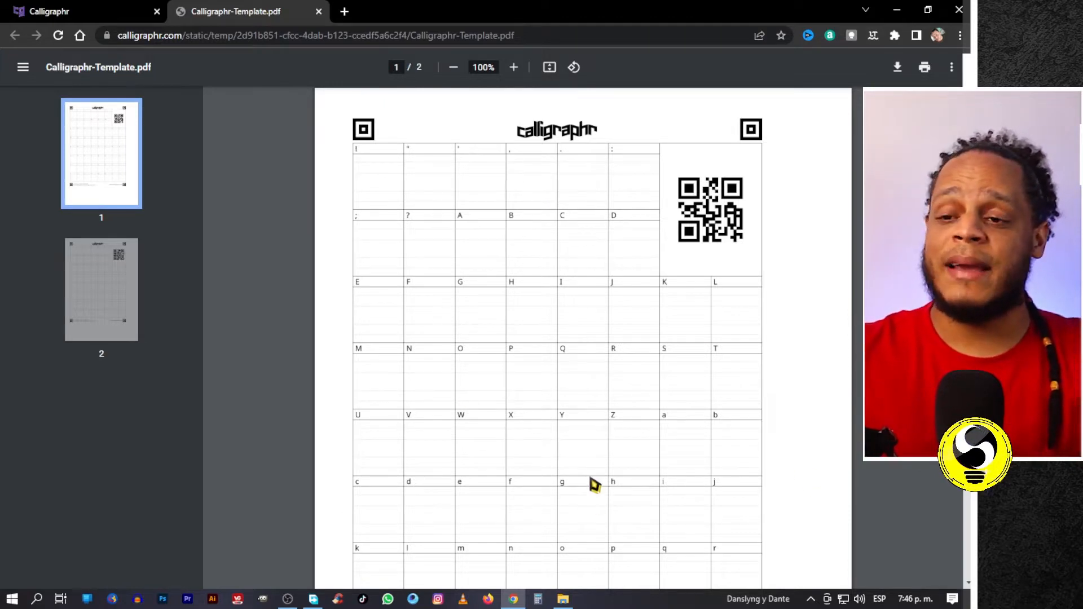
{"action": "scroll", "coordinate": [591, 487], "scroll_direction": "down", "scroll_amount": 9}
{"action": "scroll", "coordinate": [570, 499], "scroll_direction": "down", "scroll_amount": 4}
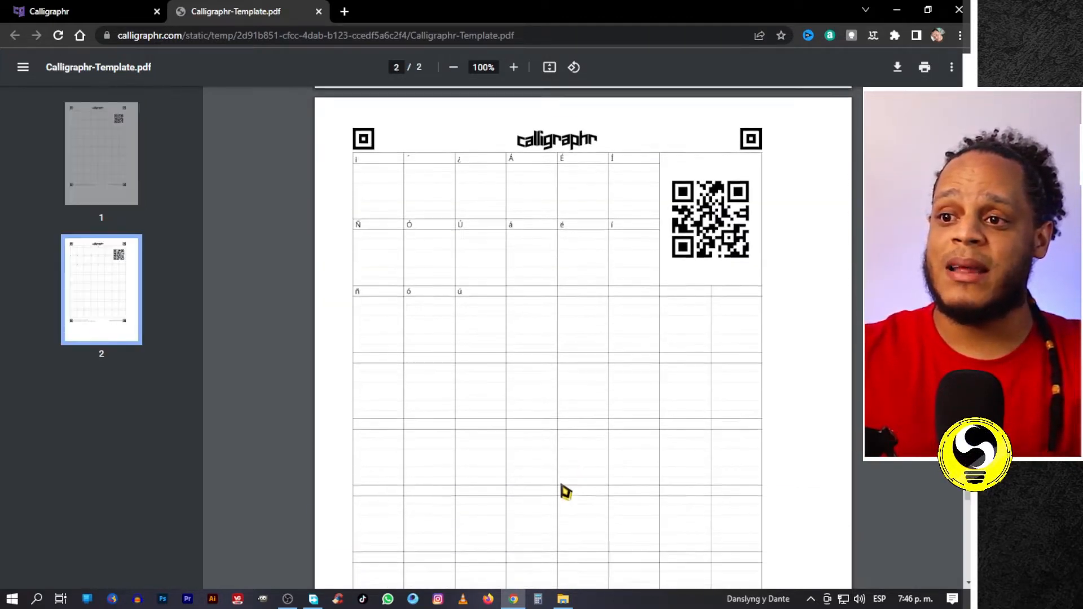
{"action": "scroll", "coordinate": [525, 450], "scroll_direction": "up", "scroll_amount": 15}
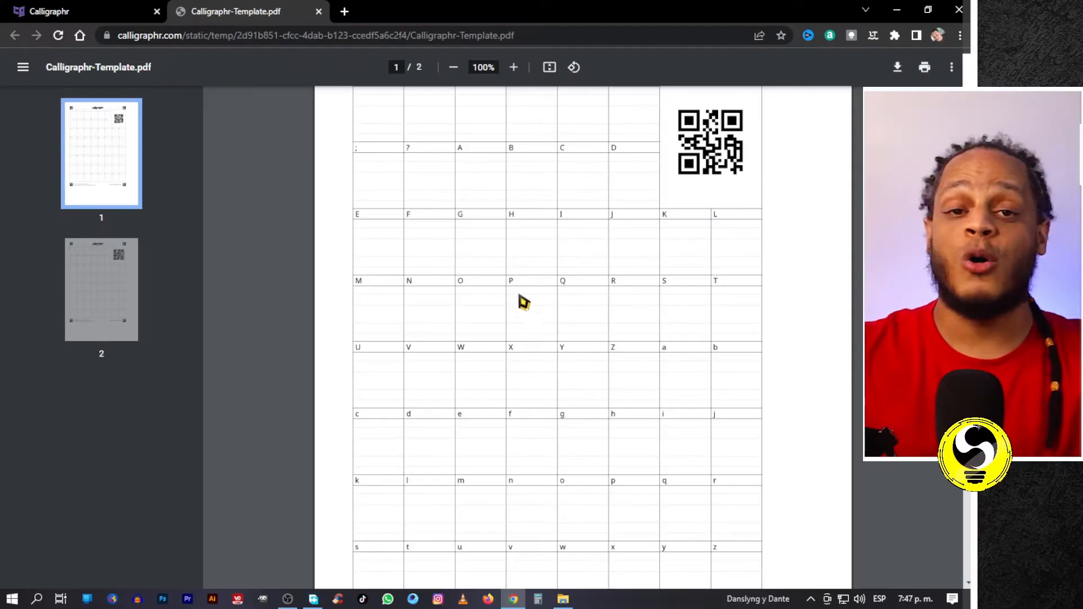
{"action": "scroll", "coordinate": [510, 607], "scroll_direction": "down", "scroll_amount": 2}
{"action": "scroll", "coordinate": [540, 455], "scroll_direction": "down", "scroll_amount": 10}
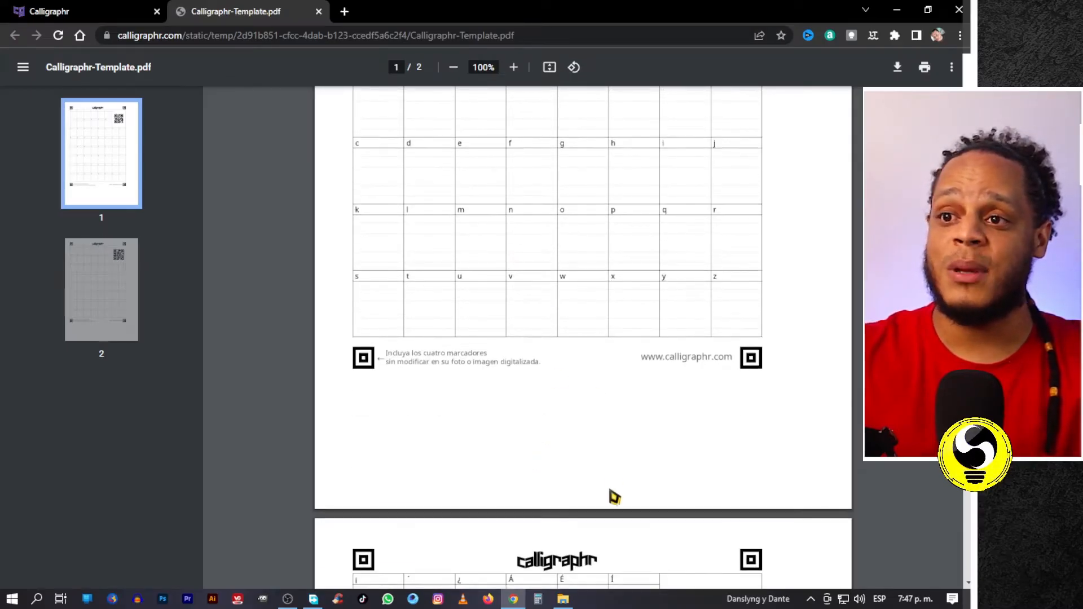
{"action": "scroll", "coordinate": [545, 418], "scroll_direction": "up", "scroll_amount": 15}
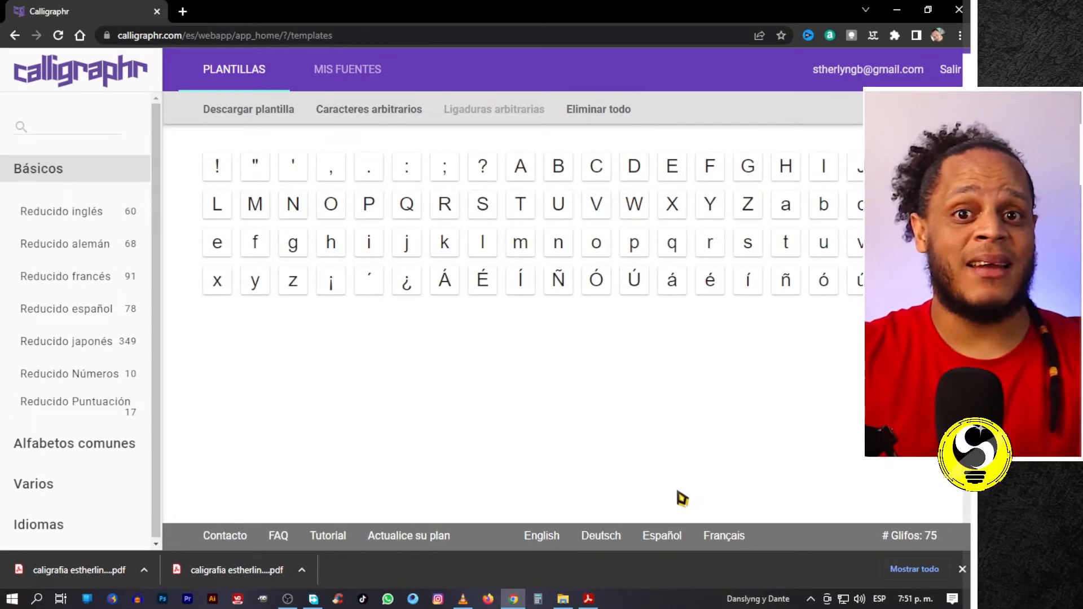
Step: Switch to Adobe Acrobat Reader, examine the scanned template filled in by hand, and minimize the reader
{"action": "left_click", "coordinate": [588, 600]}
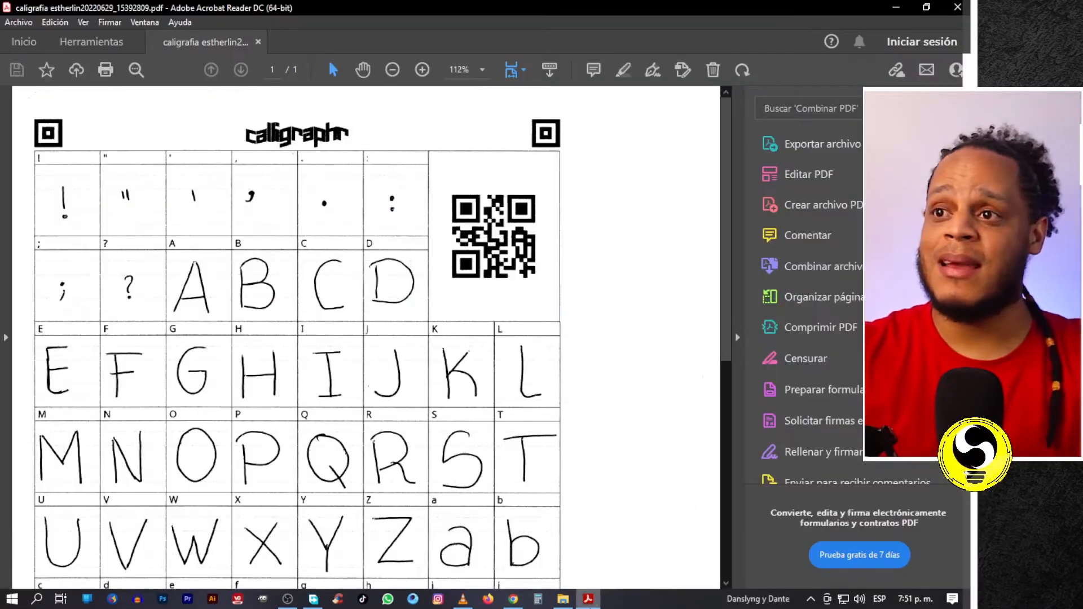
{"action": "scroll", "coordinate": [401, 348], "scroll_direction": "down", "scroll_amount": 5}
{"action": "scroll", "coordinate": [401, 348], "scroll_direction": "up", "scroll_amount": 5}
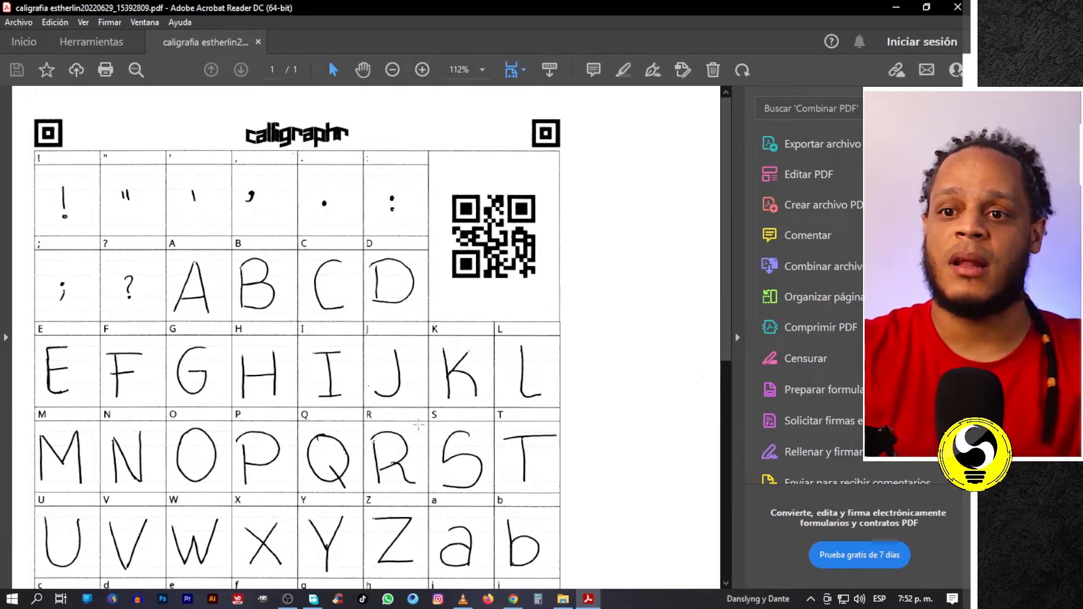
{"action": "left_click", "coordinate": [897, 8]}
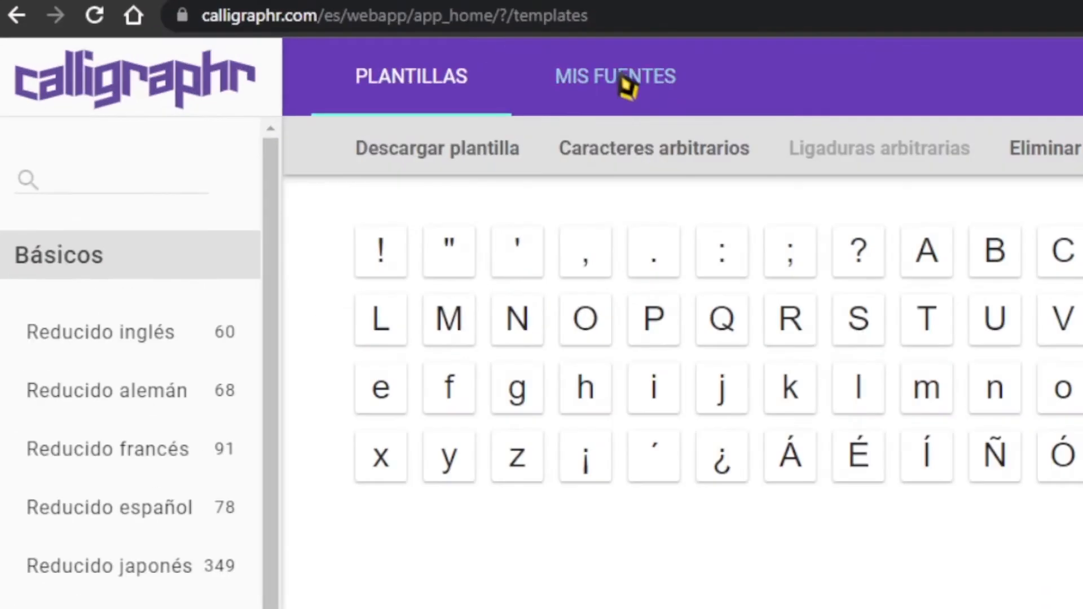
Step: Upload the two scanned handwriting PDFs ending in _15423788 and _15392809 to the fonts section, with automatic template cleaning enabled
{"action": "left_click", "coordinate": [356, 80]}
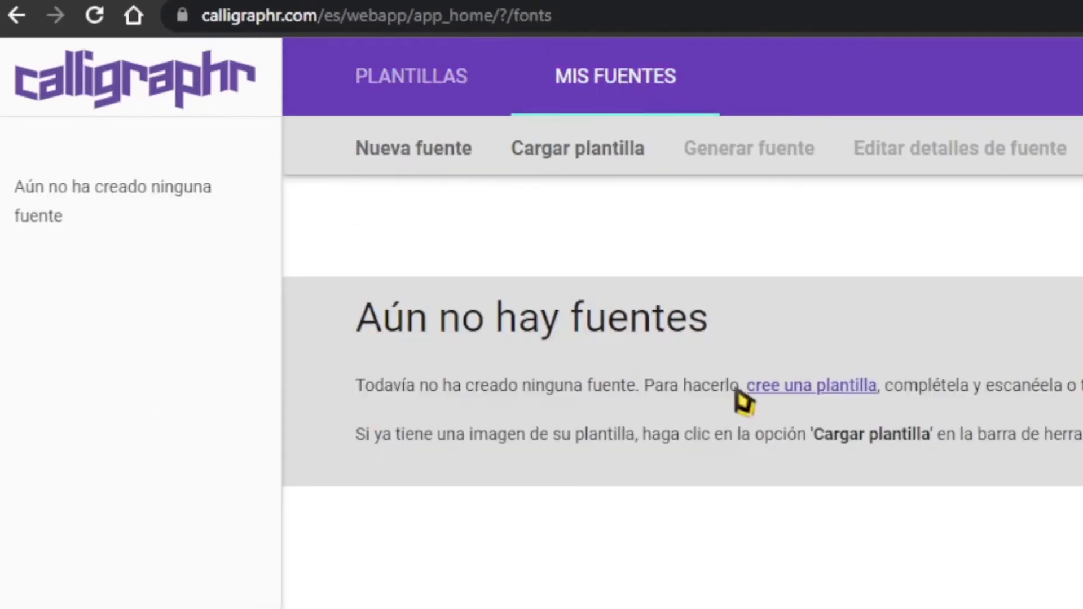
{"action": "left_click", "coordinate": [554, 162]}
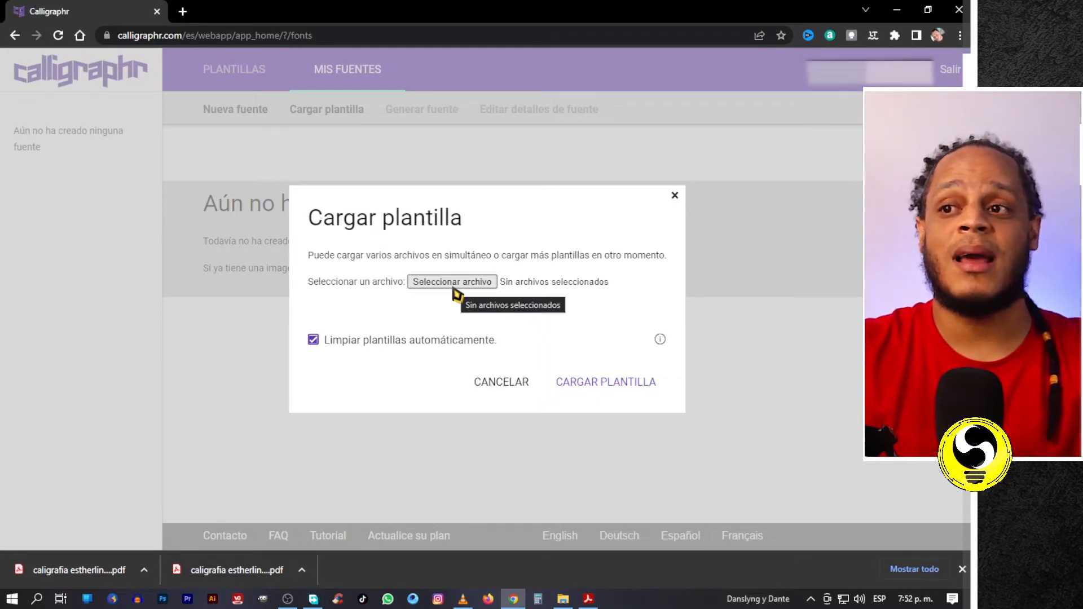
{"action": "left_click", "coordinate": [453, 282]}
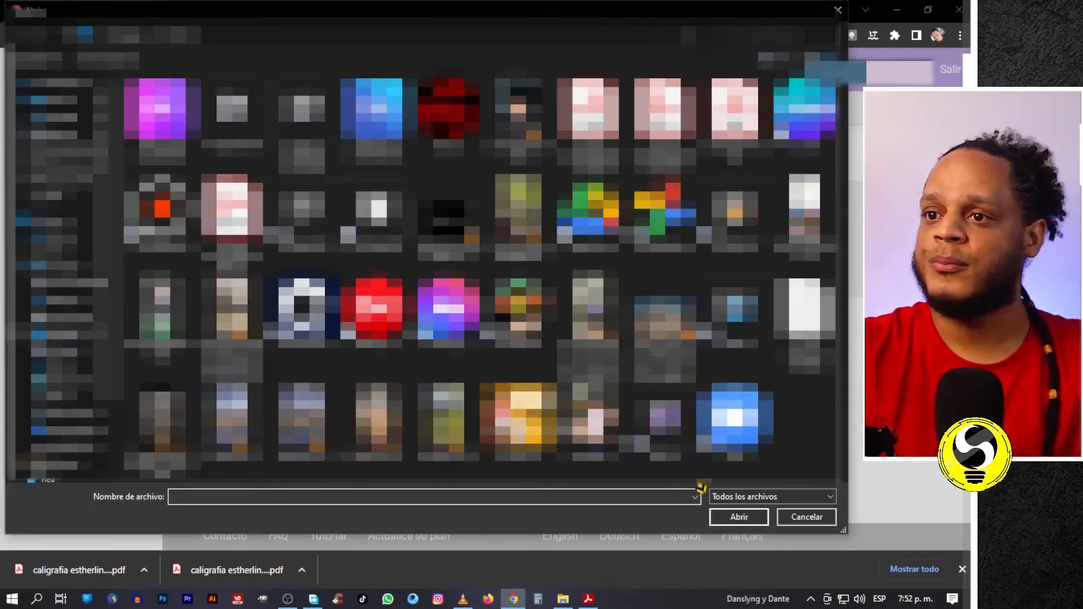
{"action": "left_click", "coordinate": [592, 122]}
{"action": "left_click", "coordinate": [666, 122]}
{"action": "left_click", "coordinate": [592, 121]}
{"action": "left_click", "coordinate": [746, 521]}
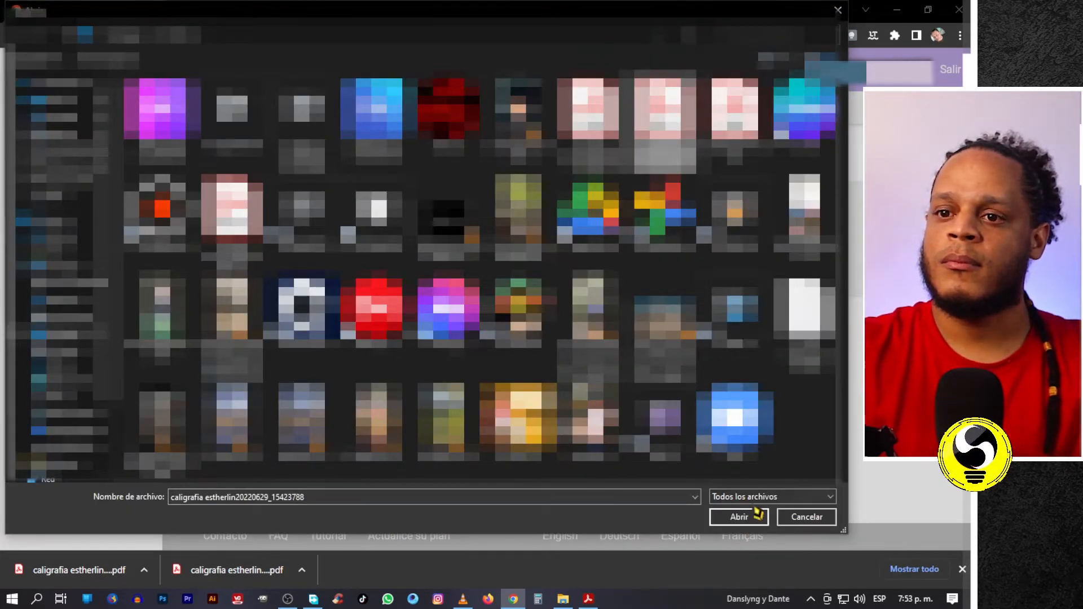
{"action": "left_click", "coordinate": [751, 515]}
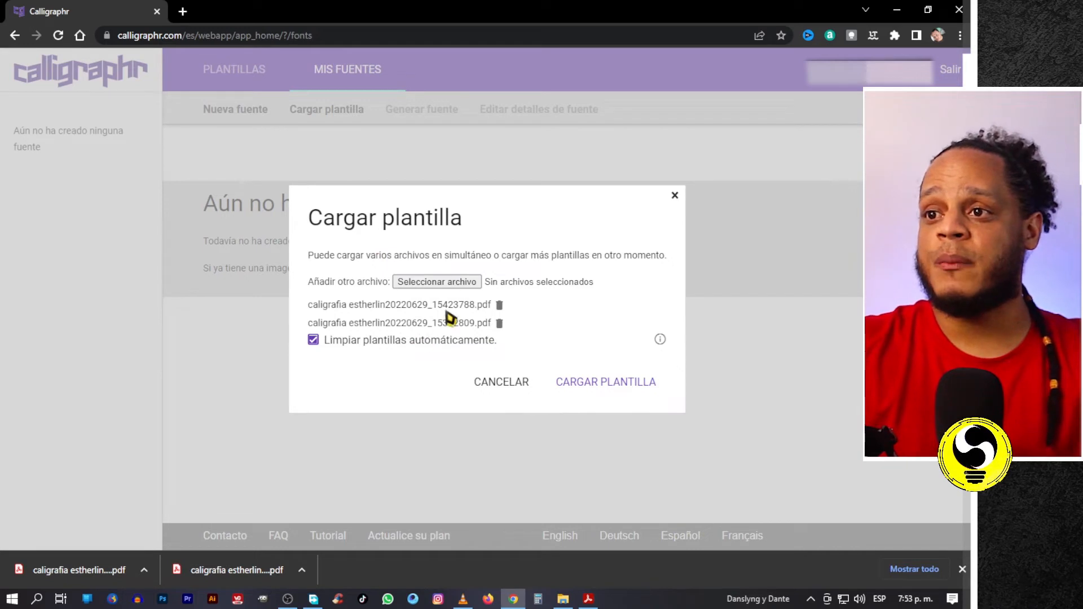
{"action": "left_click", "coordinate": [612, 394]}
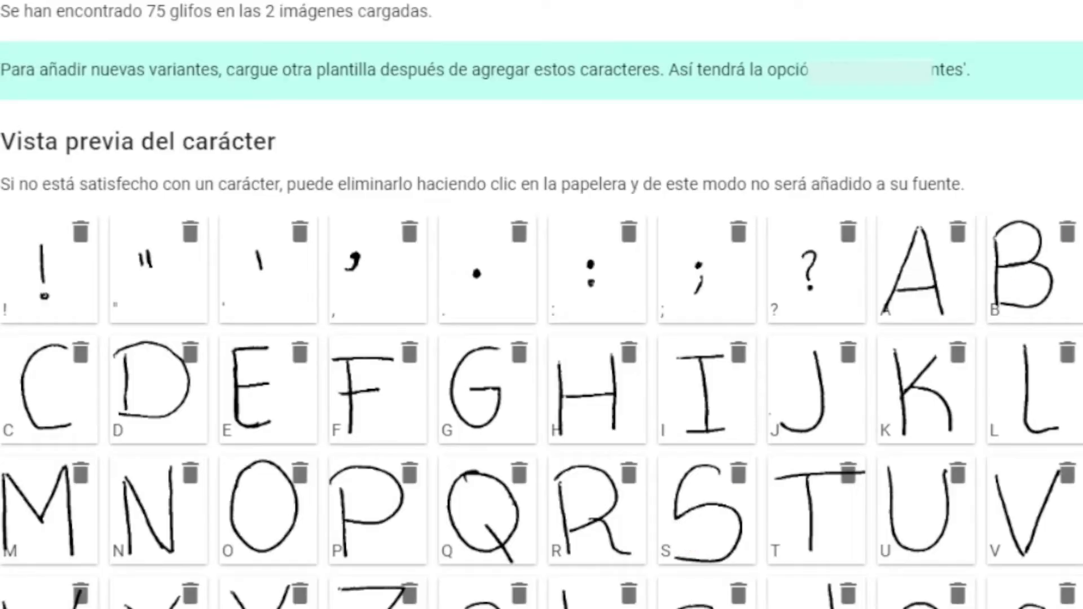
Step: Review the previews of all the handwritten characters extracted from the uploaded templates
{"action": "scroll", "coordinate": [541, 305], "scroll_direction": "down", "scroll_amount": 3}
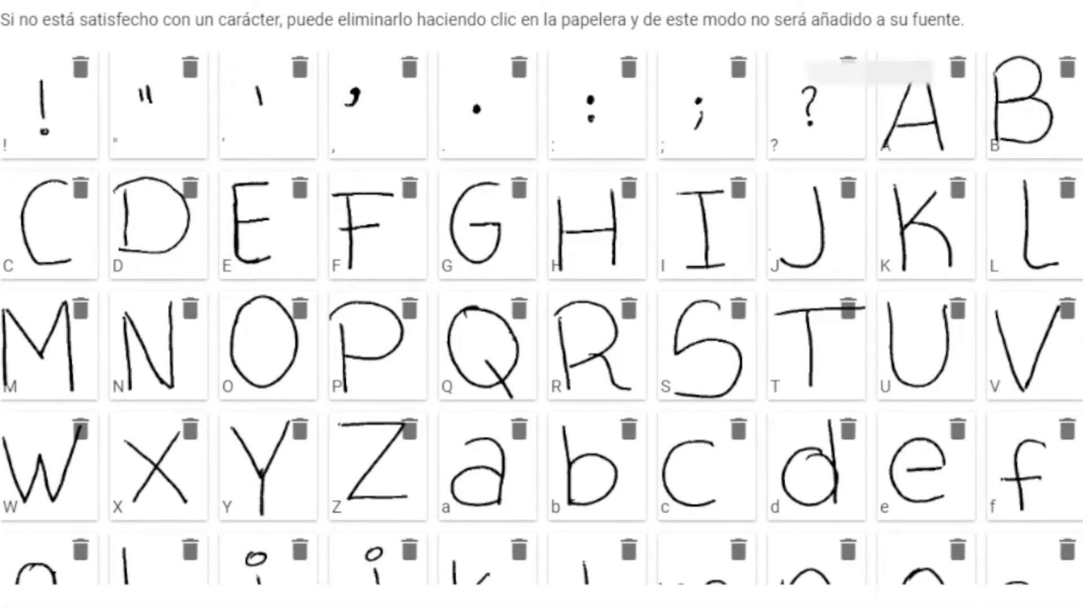
{"action": "left_click_drag", "start_coordinate": [804, 260], "coordinate": [810, 446]}
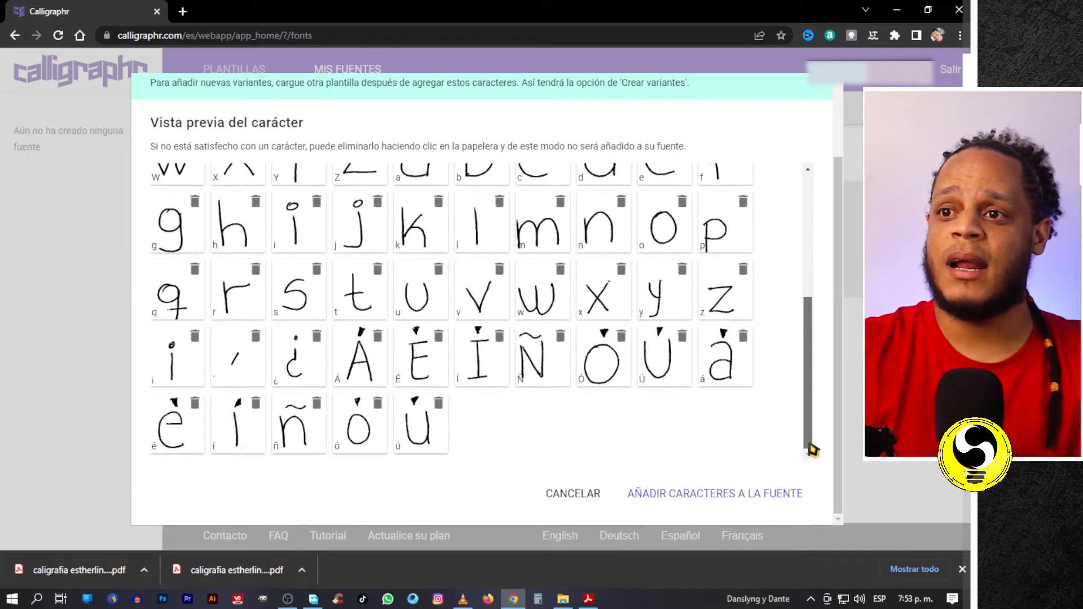
{"action": "left_click_drag", "start_coordinate": [798, 395], "coordinate": [813, 213]}
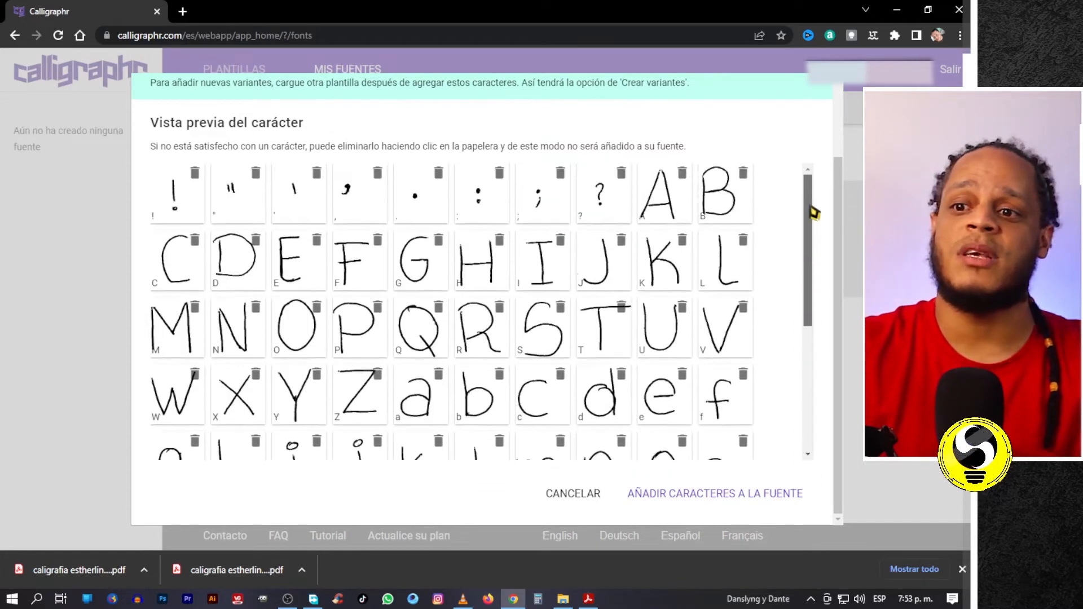
Step: Add all the extracted characters to the font and look over the complete set of glyphs in it
{"action": "scroll", "coordinate": [606, 472], "scroll_direction": "down", "scroll_amount": 2}
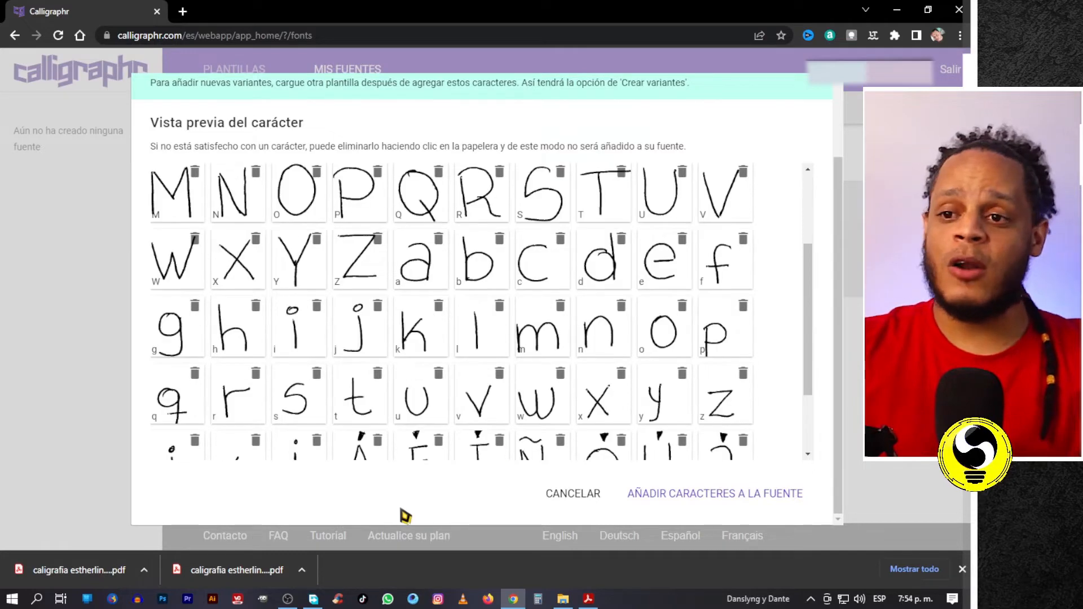
{"action": "left_click", "coordinate": [734, 495]}
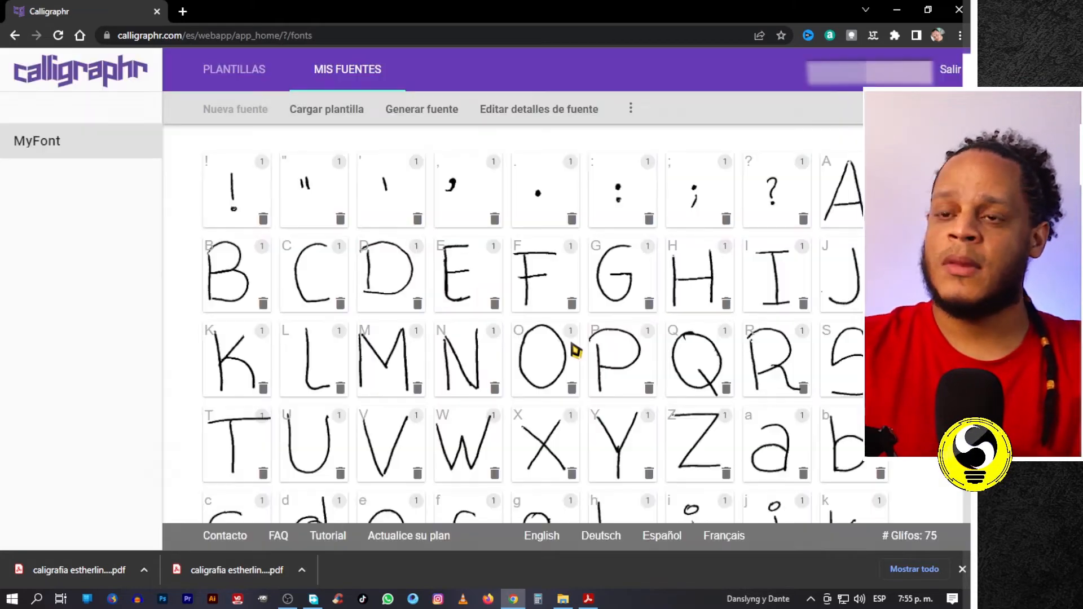
{"action": "scroll", "coordinate": [604, 345], "scroll_direction": "down", "scroll_amount": 6}
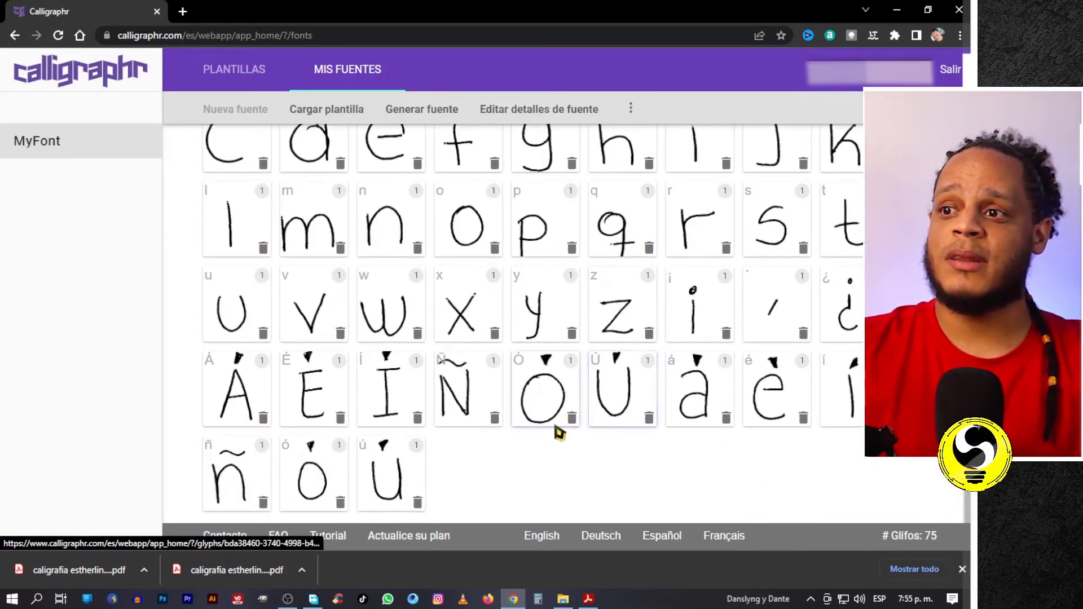
{"action": "scroll", "coordinate": [550, 433], "scroll_direction": "up", "scroll_amount": 7}
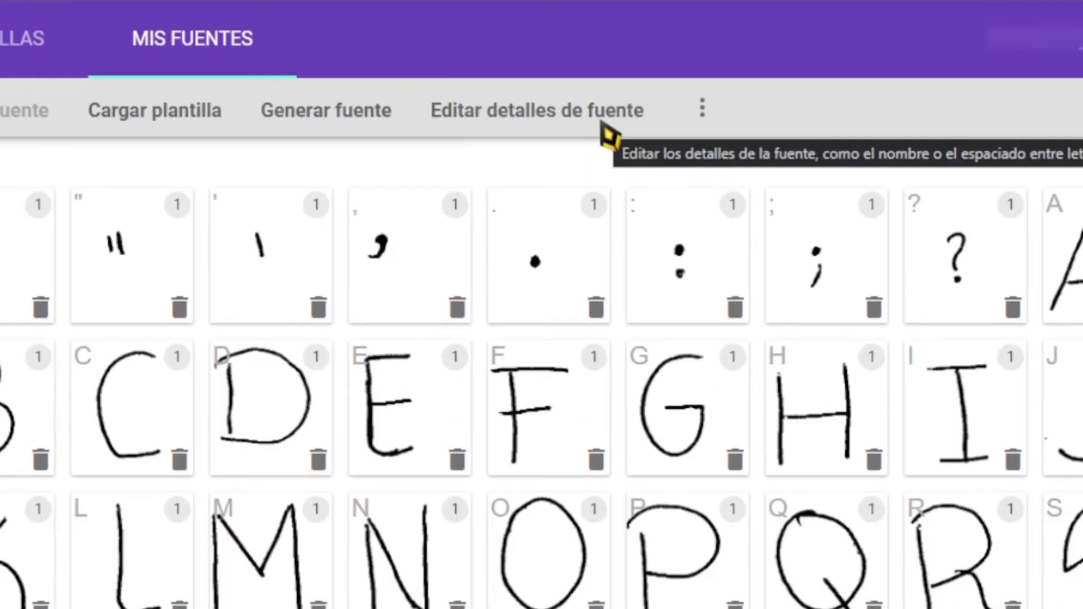
Step: Rename the font to the creator's name in the font details and confirm the change
{"action": "left_click", "coordinate": [605, 133]}
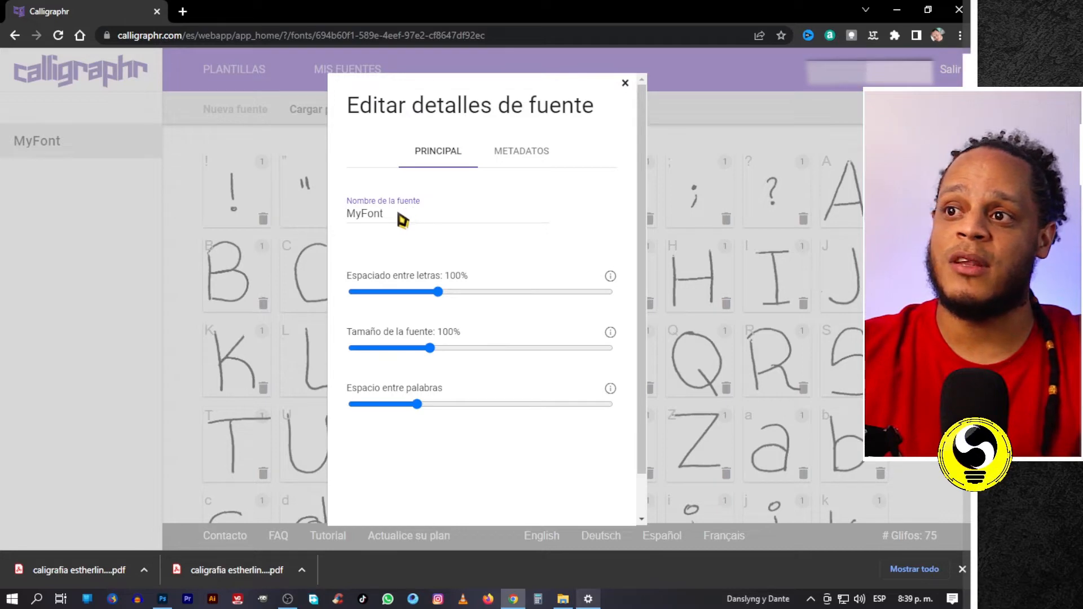
{"action": "left_click_drag", "start_coordinate": [398, 215], "coordinate": [337, 215]}
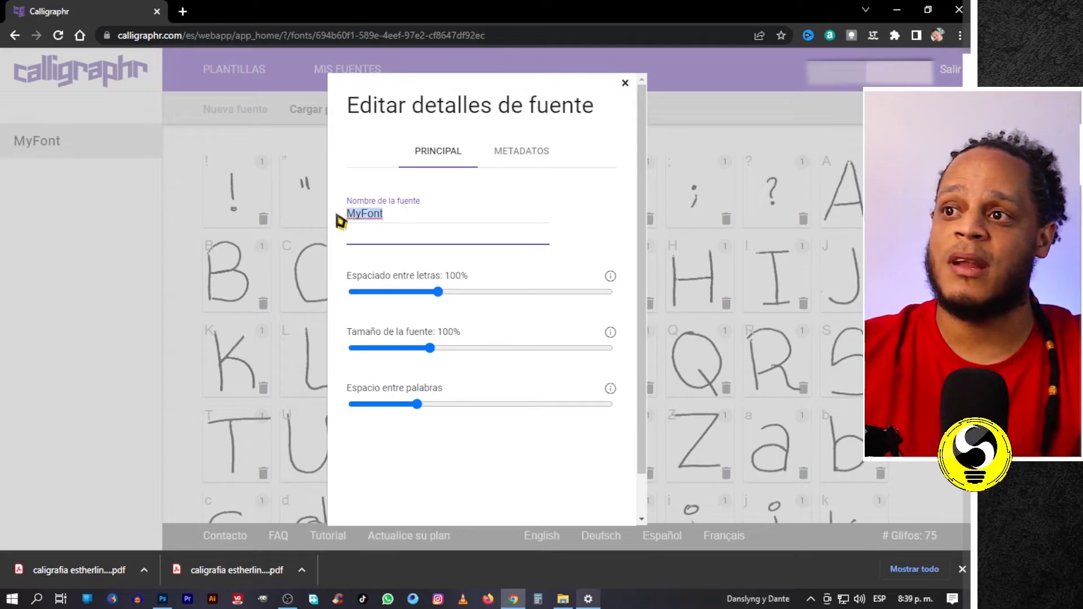
{"action": "type", "text": "Stherlyng"}
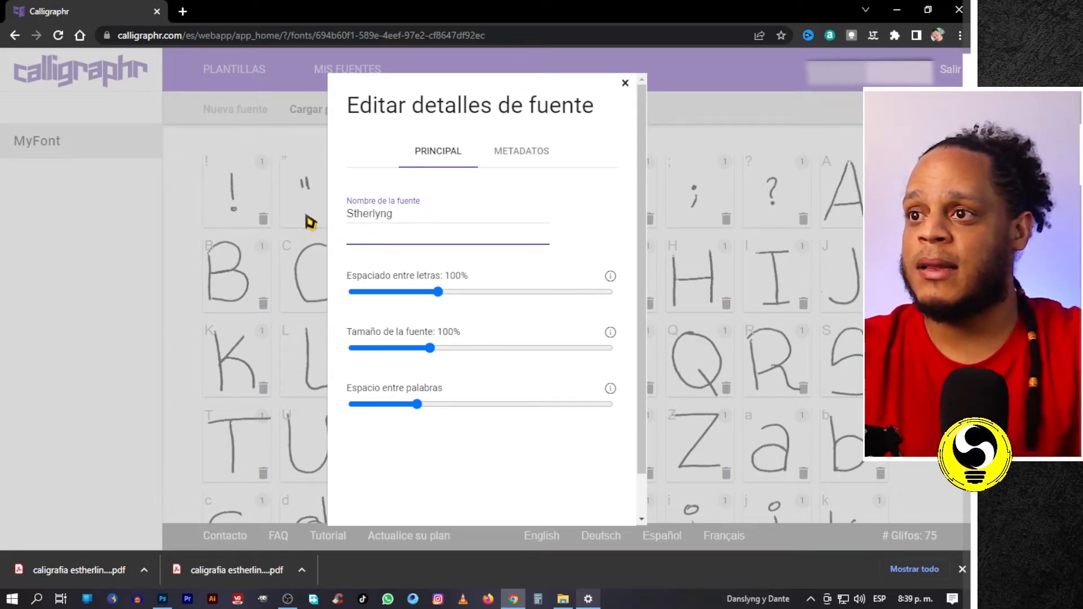
{"action": "key", "text": "Return"}
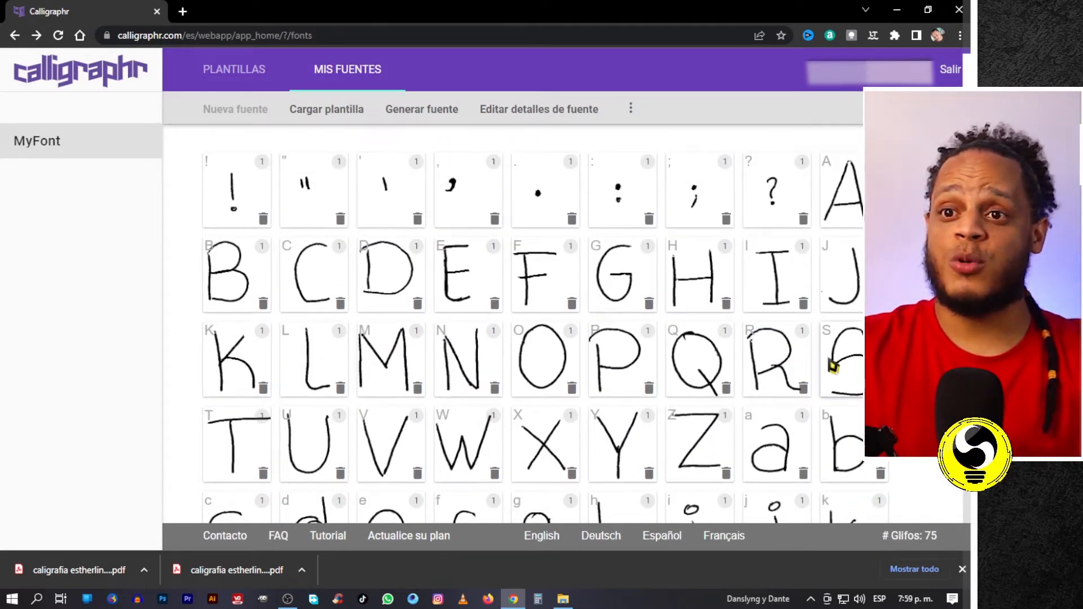
Step: Look over the glyphs and open the uppercase Q for editing in the character editor
{"action": "scroll", "coordinate": [536, 435], "scroll_direction": "down", "scroll_amount": 5}
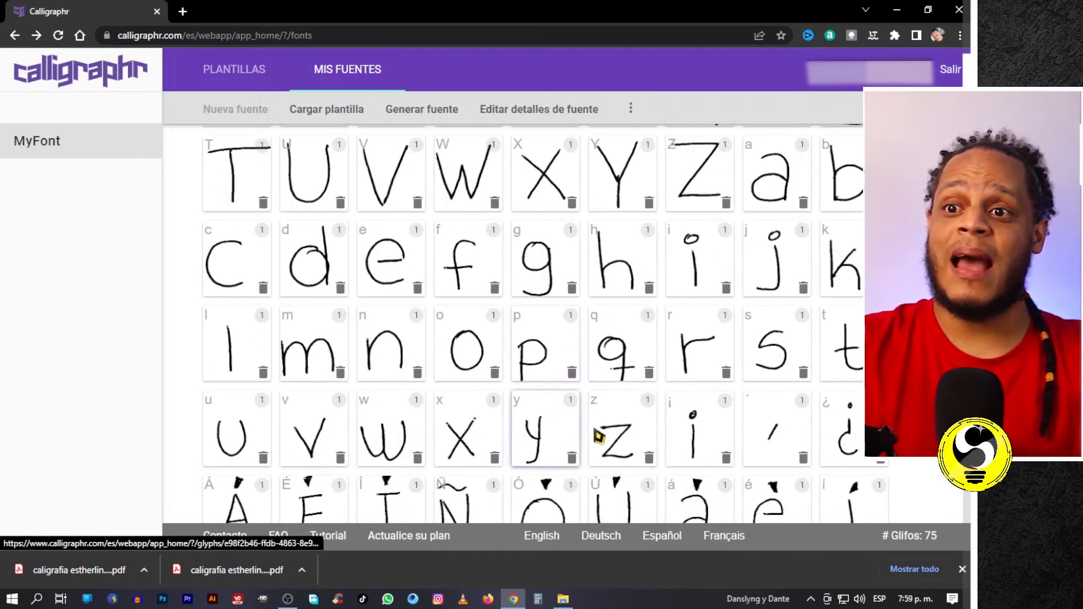
{"action": "scroll", "coordinate": [821, 457], "scroll_direction": "up", "scroll_amount": 2}
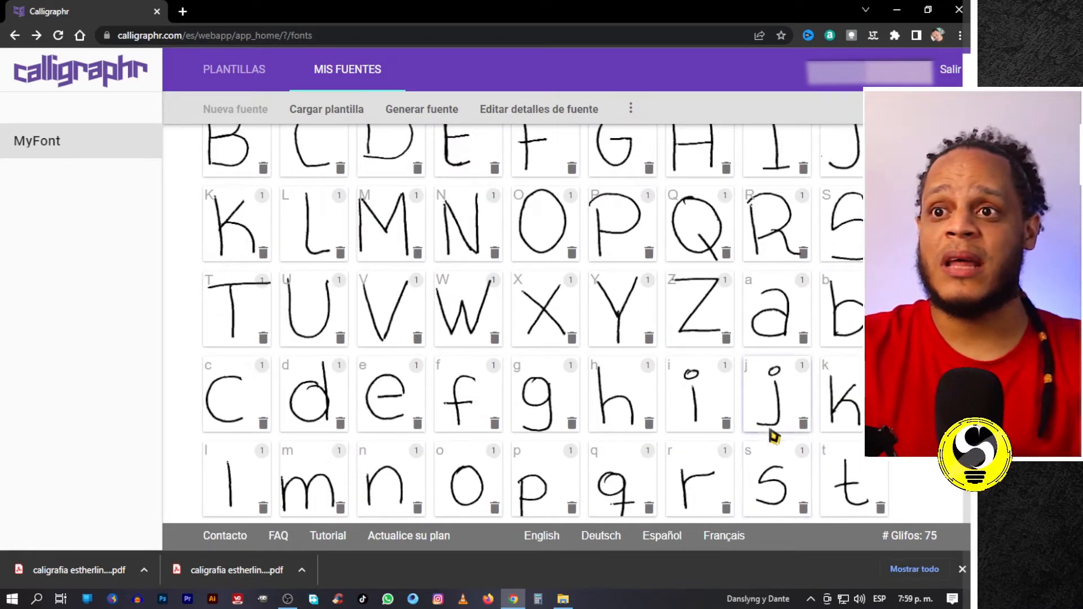
{"action": "scroll", "coordinate": [770, 437], "scroll_direction": "up", "scroll_amount": 2}
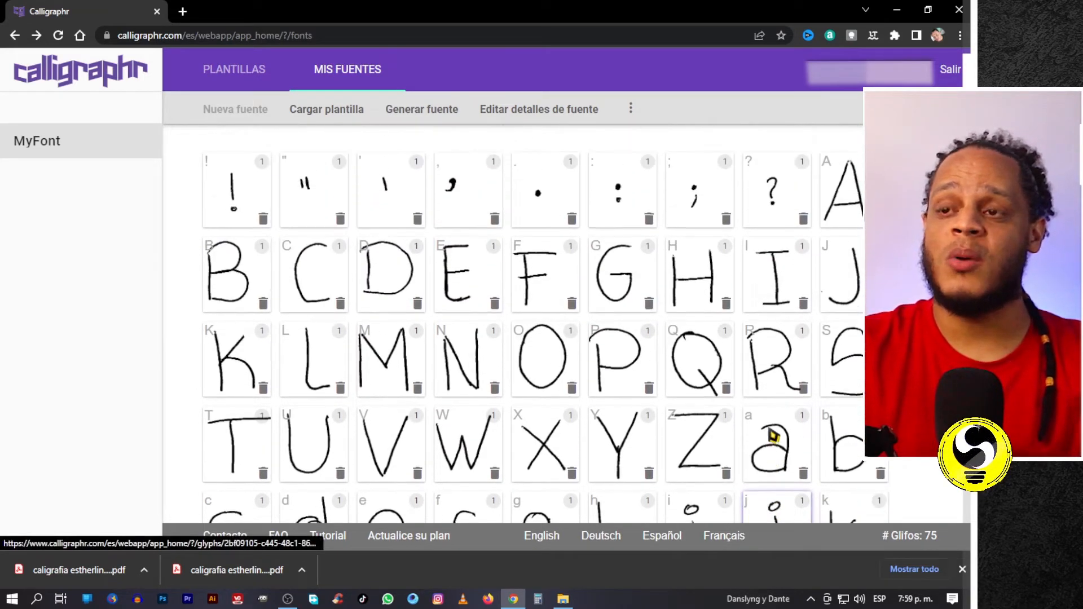
{"action": "left_click", "coordinate": [707, 363]}
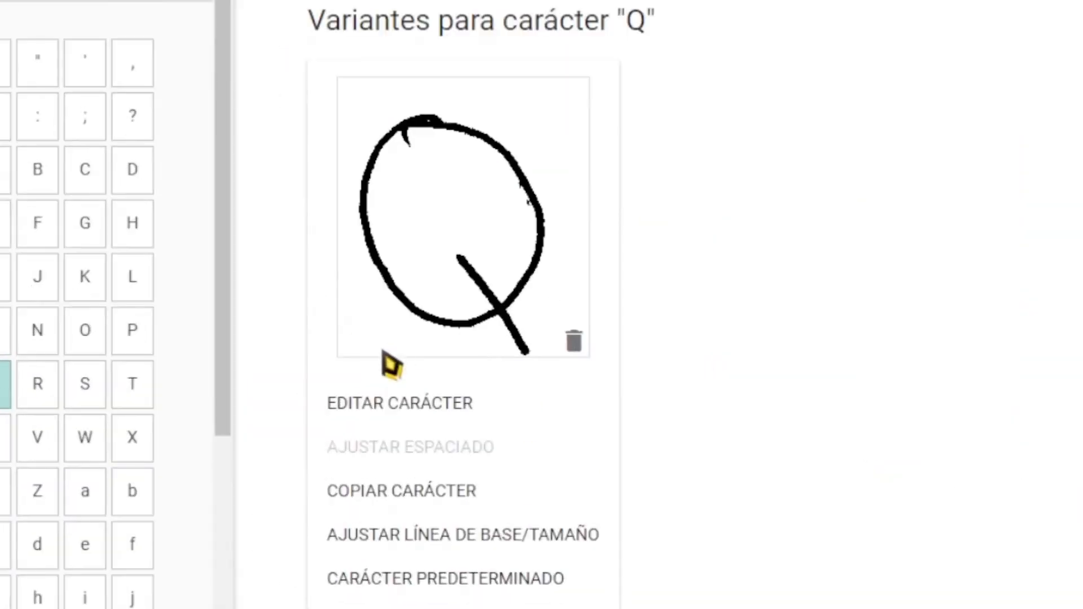
{"action": "left_click", "coordinate": [368, 405]}
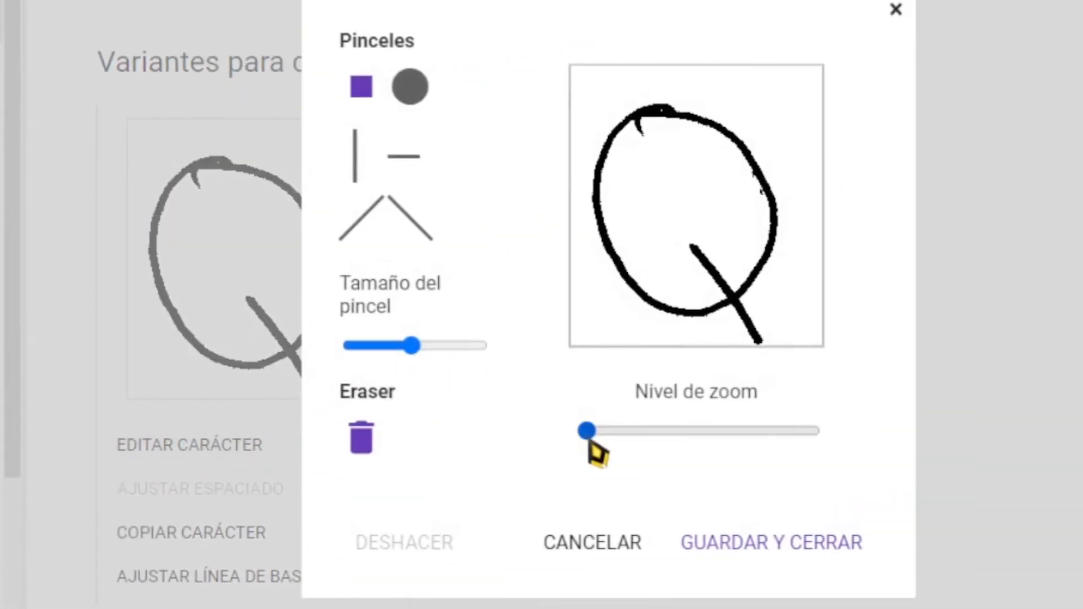
Step: Erase the stray hook hanging inside the upper part of the Q's outline
{"action": "left_click_drag", "start_coordinate": [589, 442], "coordinate": [754, 448]}
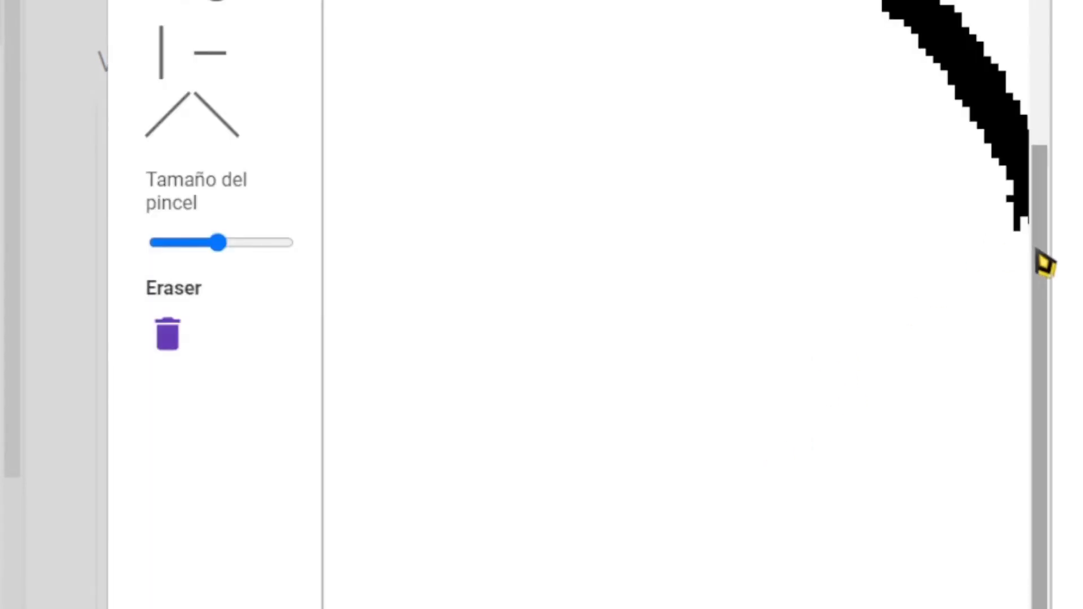
{"action": "mouse_move", "coordinate": [1046, 264]}
{"action": "left_mouse_down"}
{"action": "mouse_move", "coordinate": [1045, 87]}
{"action": "mouse_move", "coordinate": [1064, 109]}
{"action": "left_mouse_up"}
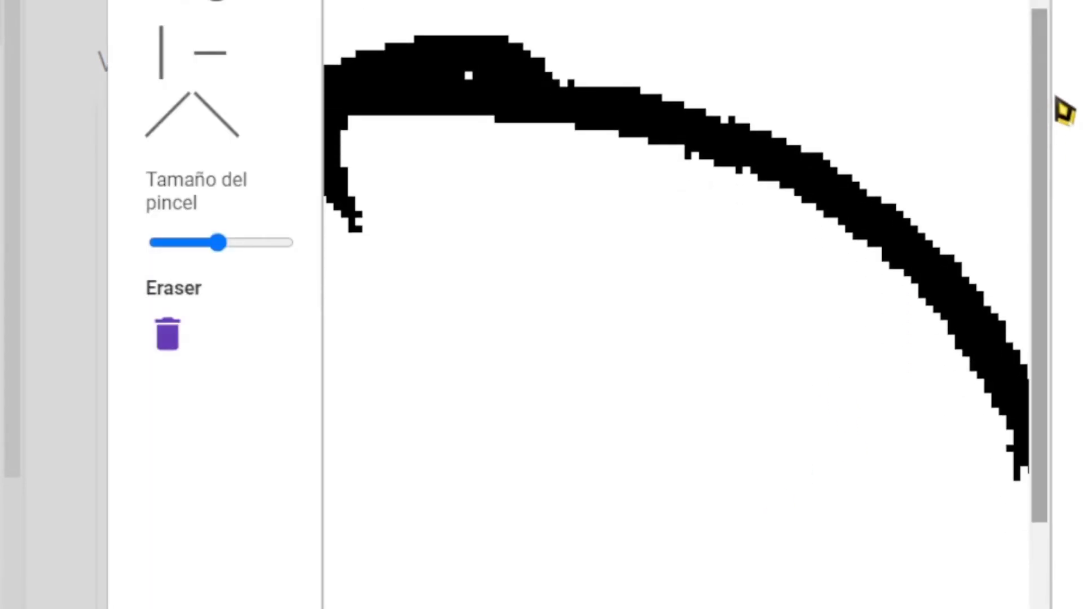
{"action": "scroll", "coordinate": [926, 398], "scroll_direction": "down", "scroll_amount": 5}
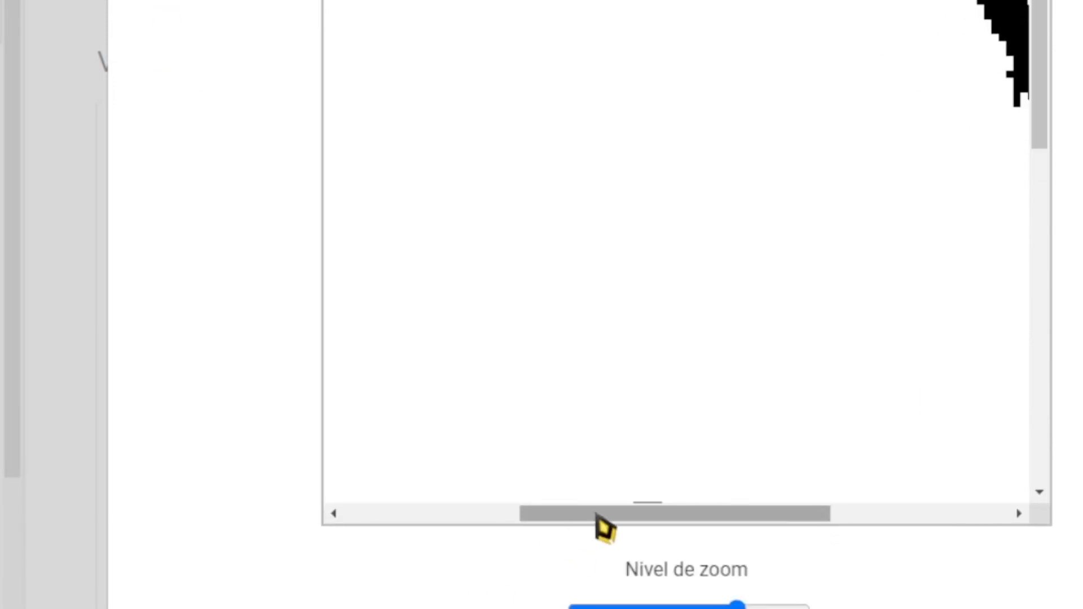
{"action": "left_click_drag", "start_coordinate": [597, 515], "coordinate": [510, 525]}
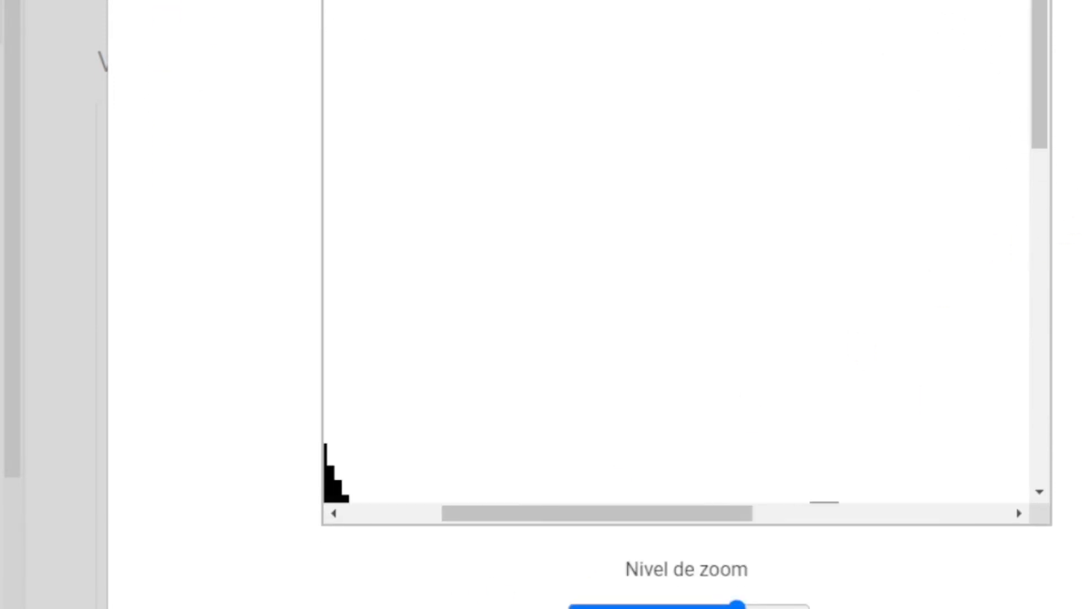
{"action": "scroll", "coordinate": [687, 305], "scroll_direction": "up", "scroll_amount": 5}
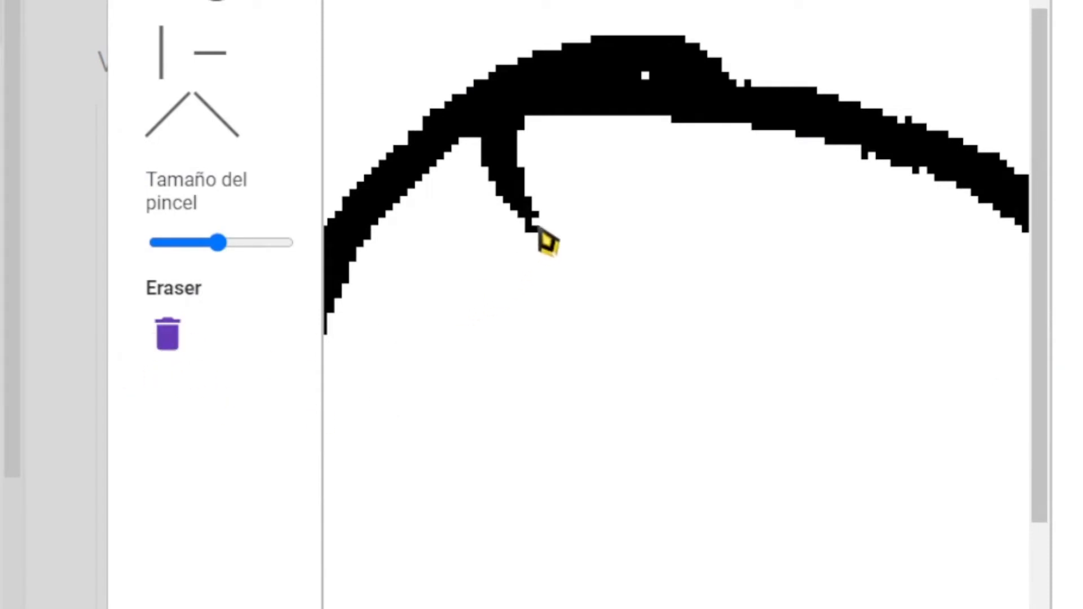
{"action": "left_click_drag", "start_coordinate": [532, 225], "coordinate": [519, 230]}
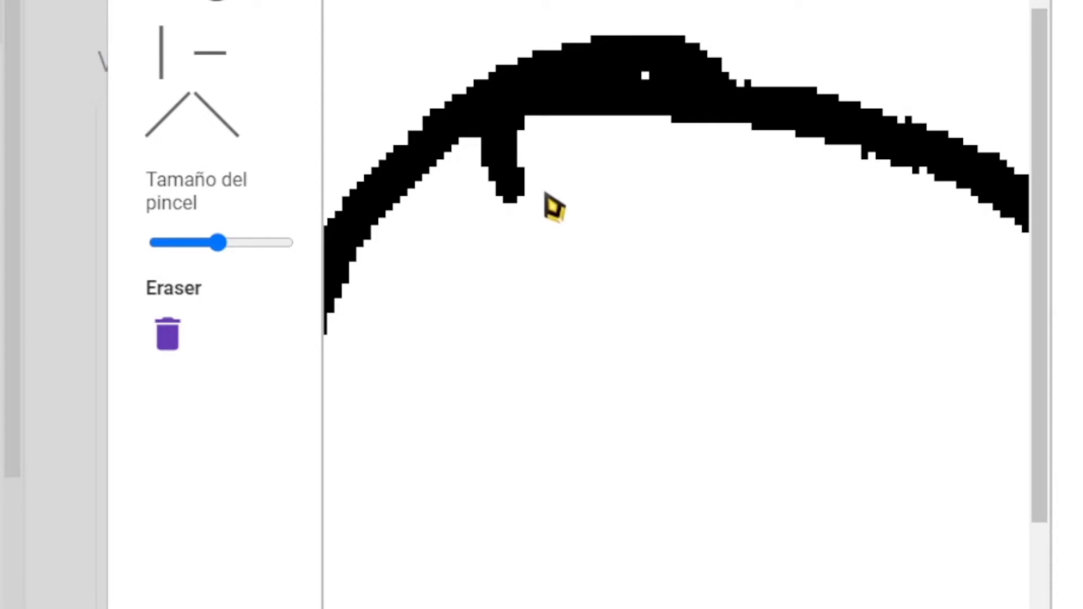
{"action": "mouse_move", "coordinate": [547, 195]}
{"action": "left_mouse_down"}
{"action": "mouse_move", "coordinate": [496, 217]}
{"action": "mouse_move", "coordinate": [519, 193]}
{"action": "mouse_move", "coordinate": [474, 180]}
{"action": "mouse_move", "coordinate": [527, 154]}
{"action": "mouse_move", "coordinate": [485, 154]}
{"action": "mouse_move", "coordinate": [538, 121]}
{"action": "mouse_move", "coordinate": [511, 120]}
{"action": "mouse_move", "coordinate": [486, 138]}
{"action": "left_mouse_up"}
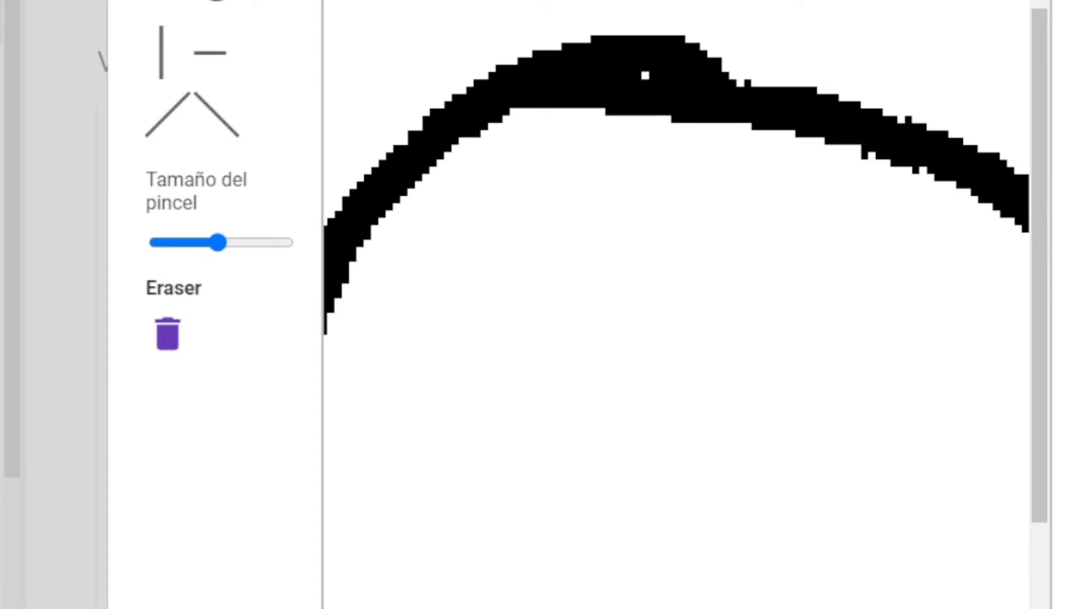
Step: Try to erase the rough pixels along the Q's right curve at a lower zoom level, and undo the erasing strokes
{"action": "scroll", "coordinate": [1078, 351], "scroll_direction": "down", "scroll_amount": 4}
{"action": "left_click", "coordinate": [502, 452]}
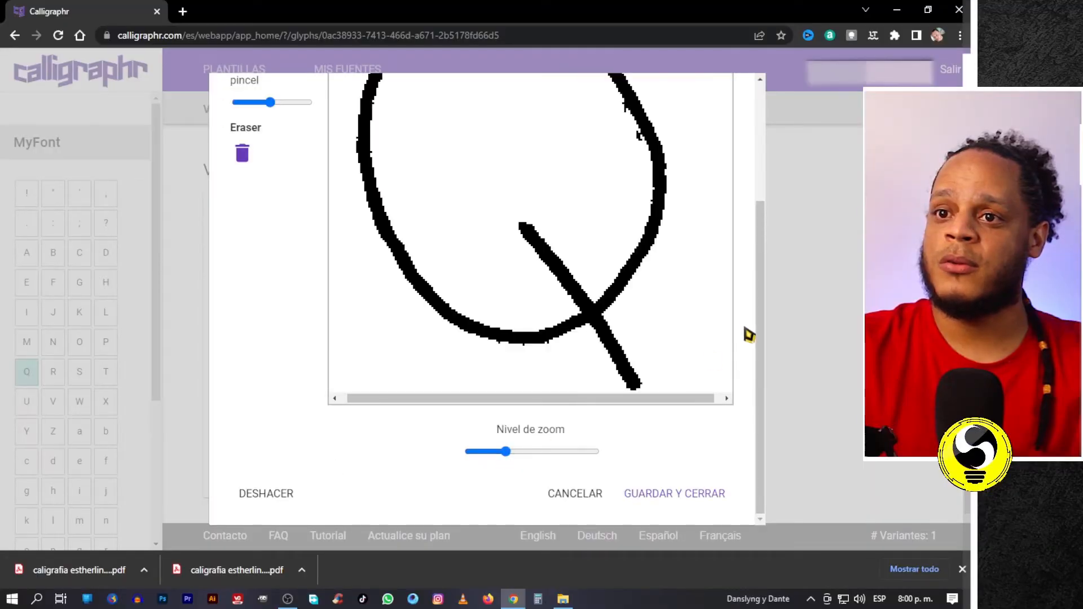
{"action": "scroll", "coordinate": [592, 229], "scroll_direction": "up", "scroll_amount": 2}
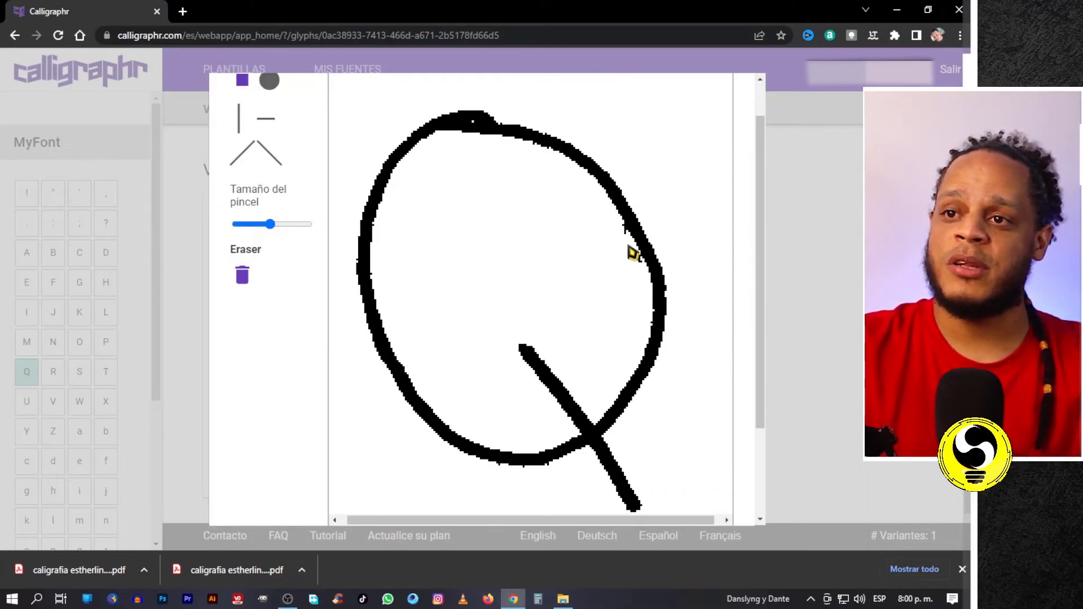
{"action": "mouse_move", "coordinate": [640, 268]}
{"action": "left_mouse_down"}
{"action": "mouse_move", "coordinate": [632, 254]}
{"action": "mouse_move", "coordinate": [641, 235]}
{"action": "mouse_move", "coordinate": [622, 221]}
{"action": "left_mouse_up"}
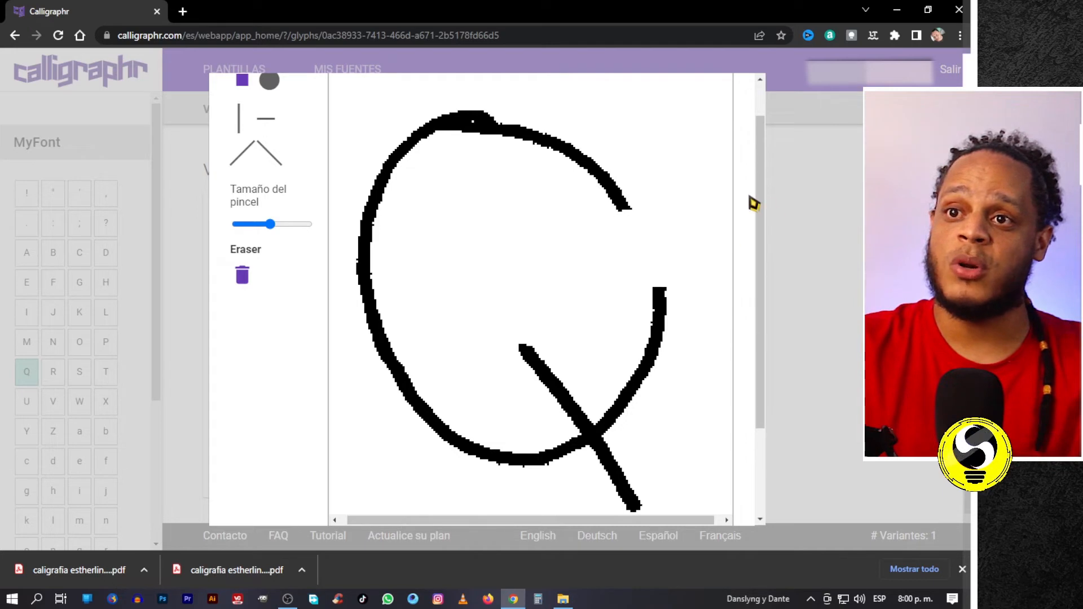
{"action": "left_click_drag", "start_coordinate": [758, 193], "coordinate": [758, 339]}
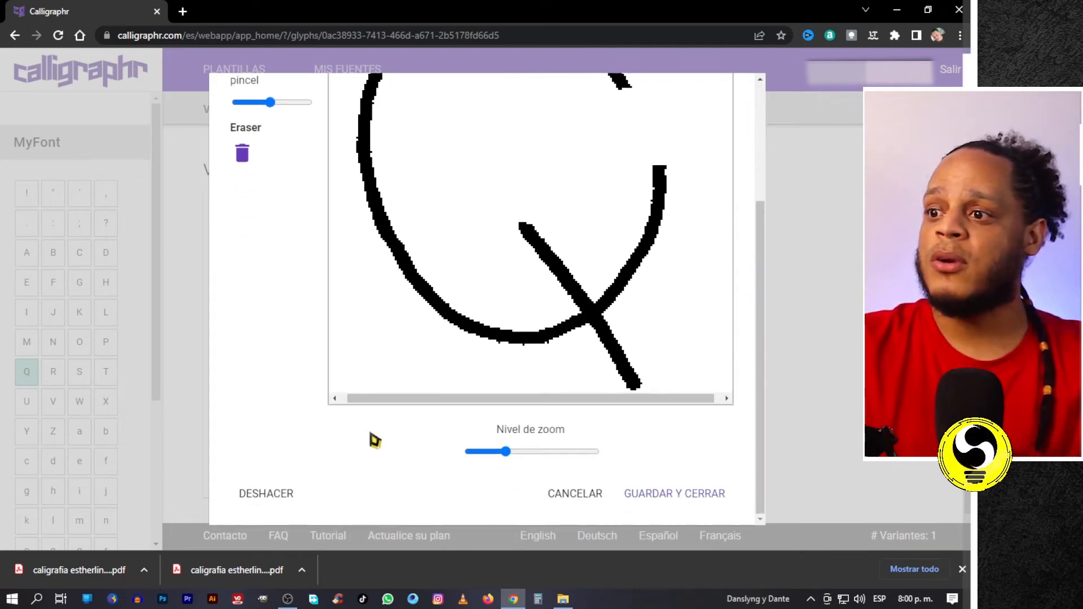
{"action": "left_click", "coordinate": [261, 501]}
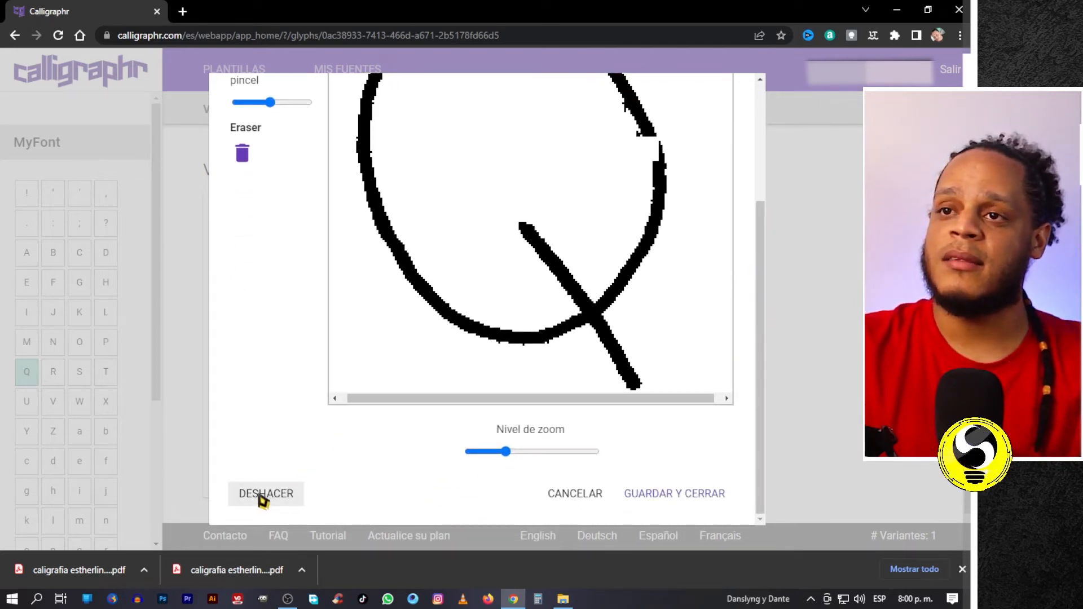
{"action": "left_click", "coordinate": [261, 501]}
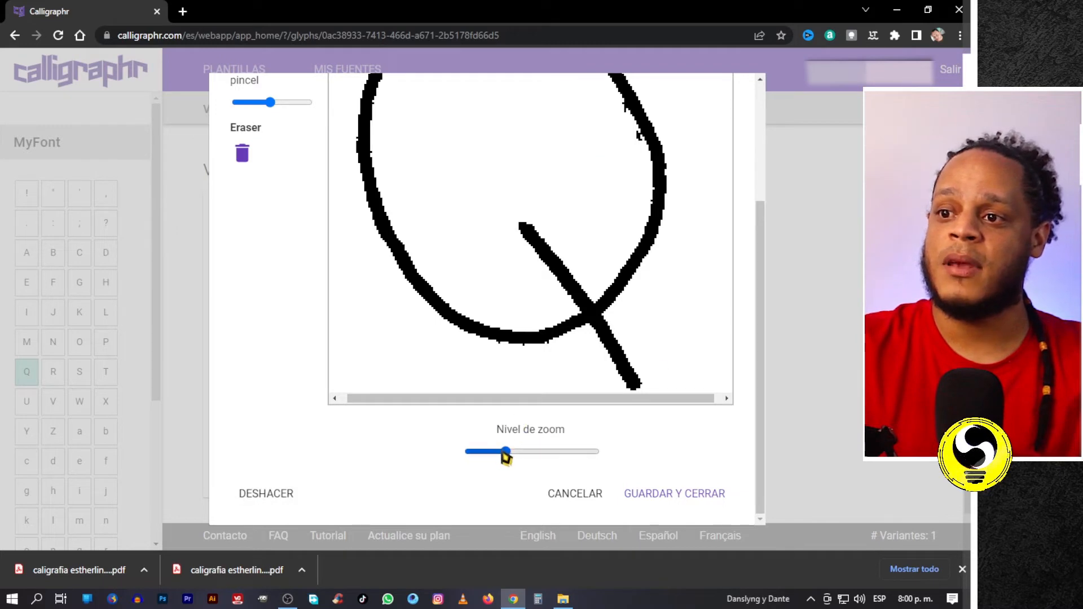
Step: Erase the stray pixels on the inner edge of the Q's right curve at the maximum zoom level
{"action": "left_click_drag", "start_coordinate": [507, 453], "coordinate": [654, 464]}
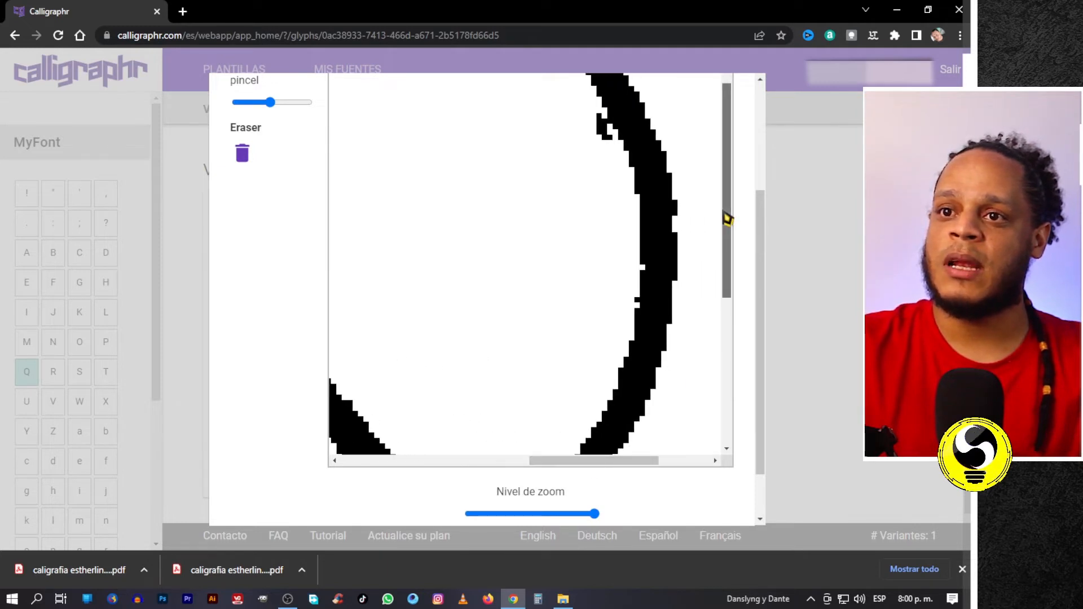
{"action": "left_click_drag", "start_coordinate": [723, 211], "coordinate": [734, 155]}
{"action": "left_click_drag", "start_coordinate": [559, 198], "coordinate": [556, 190]}
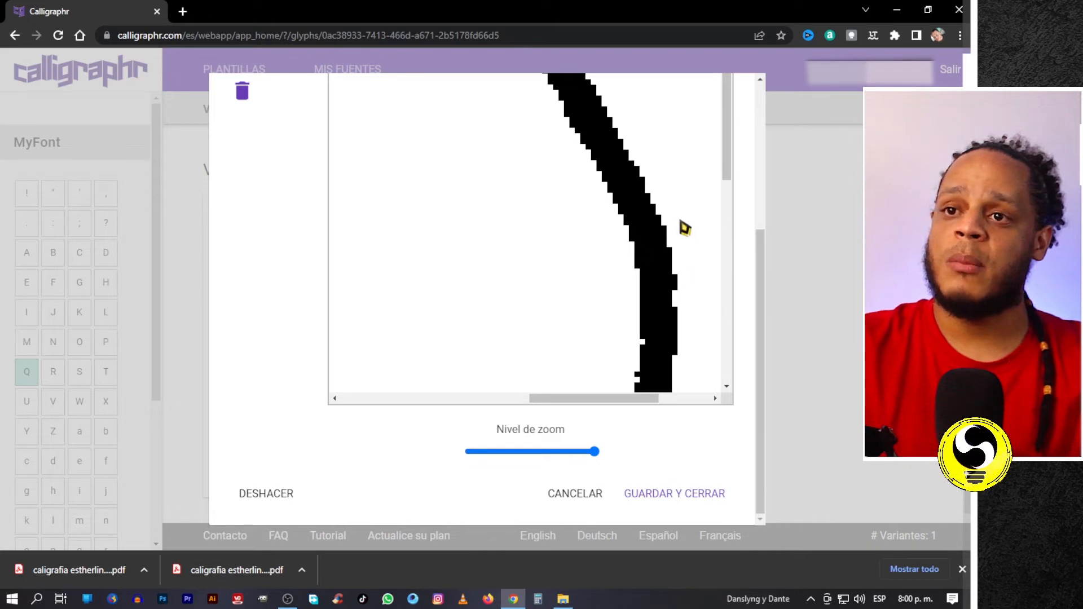
Step: Reduce the brush size, try an erasing stroke across the Q's upper right curve, and undo it
{"action": "mouse_move", "coordinate": [764, 254]}
{"action": "left_mouse_down"}
{"action": "mouse_move", "coordinate": [764, 137]}
{"action": "mouse_move", "coordinate": [750, 92]}
{"action": "left_mouse_up"}
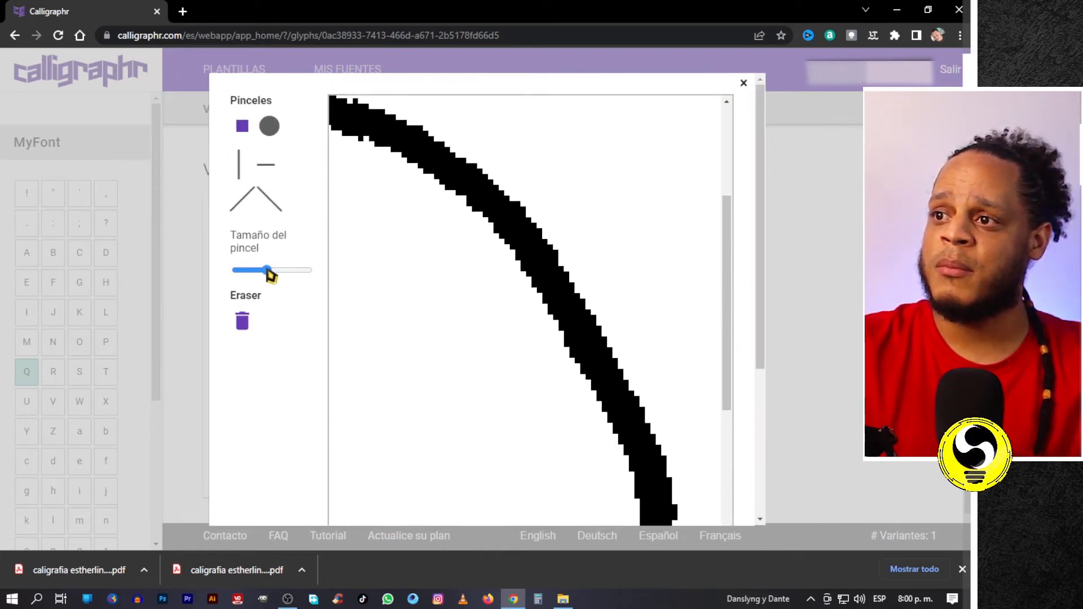
{"action": "left_click_drag", "start_coordinate": [257, 271], "coordinate": [249, 270]}
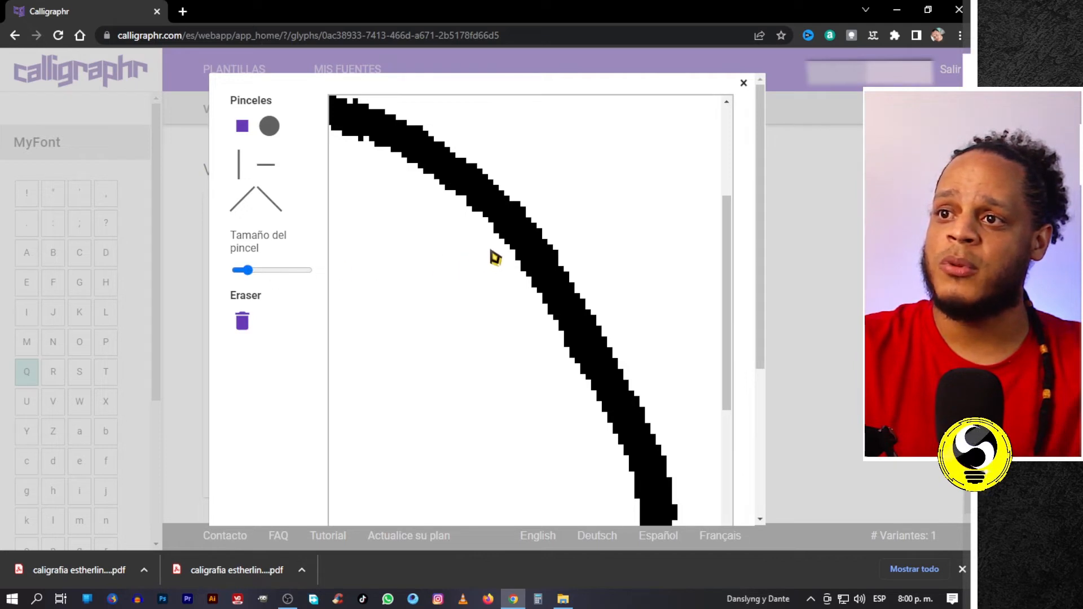
{"action": "mouse_move", "coordinate": [494, 254]}
{"action": "left_mouse_down"}
{"action": "mouse_move", "coordinate": [514, 244]}
{"action": "mouse_move", "coordinate": [500, 251]}
{"action": "mouse_move", "coordinate": [505, 221]}
{"action": "mouse_move", "coordinate": [519, 244]}
{"action": "left_mouse_up"}
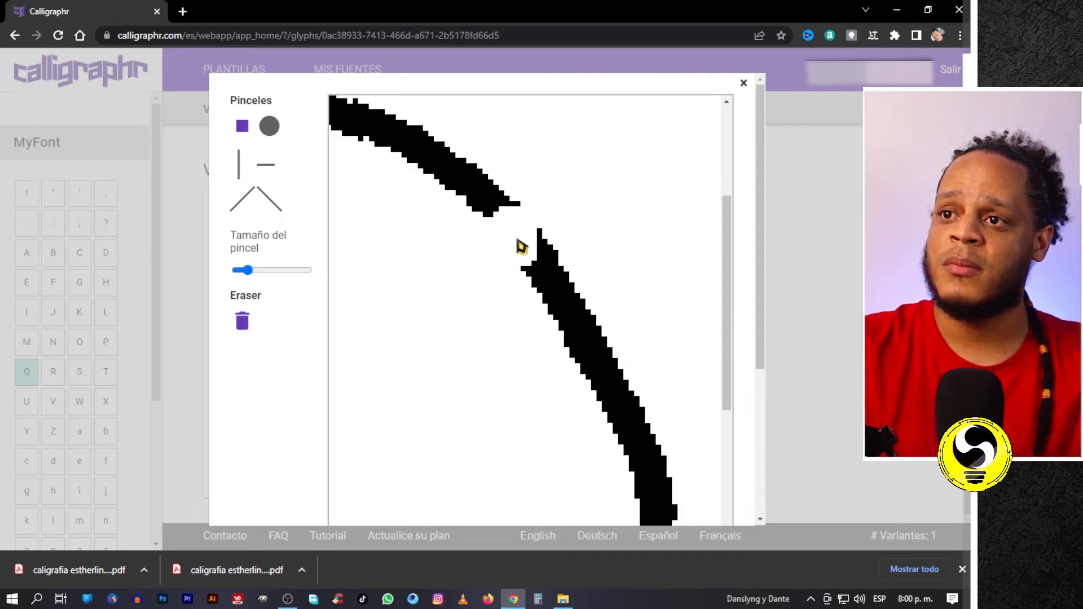
{"action": "left_click_drag", "start_coordinate": [764, 227], "coordinate": [757, 370]}
{"action": "left_click", "coordinate": [291, 495]}
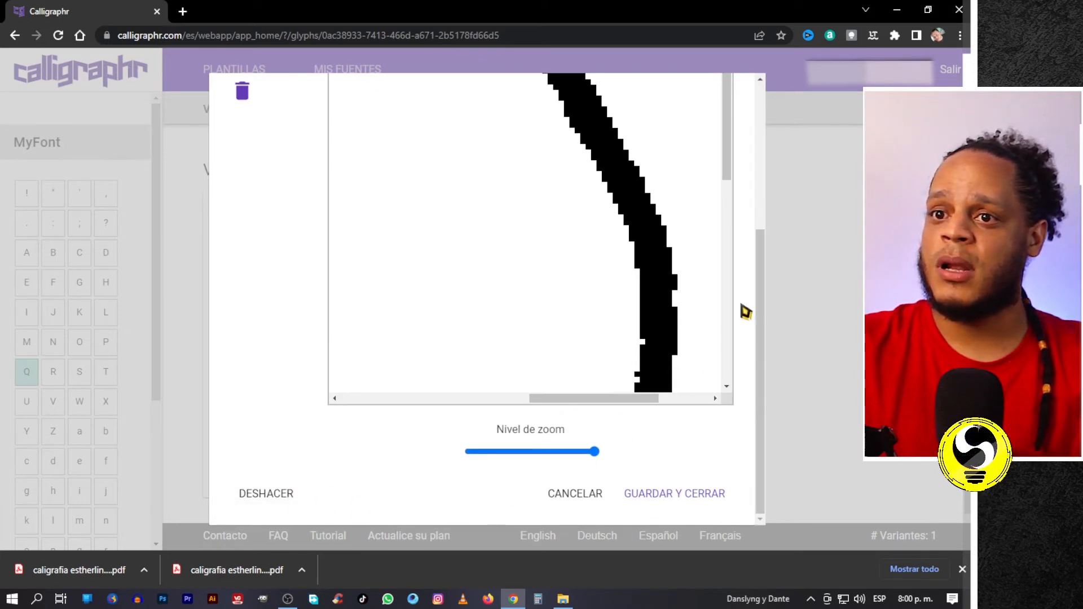
Step: Save the edited Q, close the character editor and return to the glyph overview of MyFont
{"action": "left_click_drag", "start_coordinate": [759, 291], "coordinate": [769, 135]}
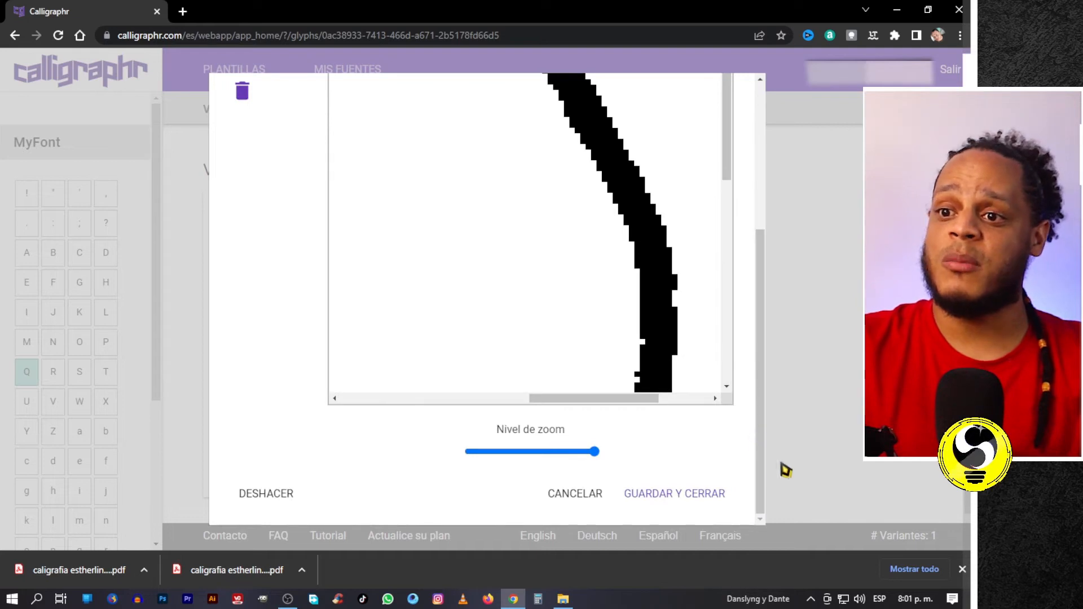
{"action": "left_click", "coordinate": [689, 502]}
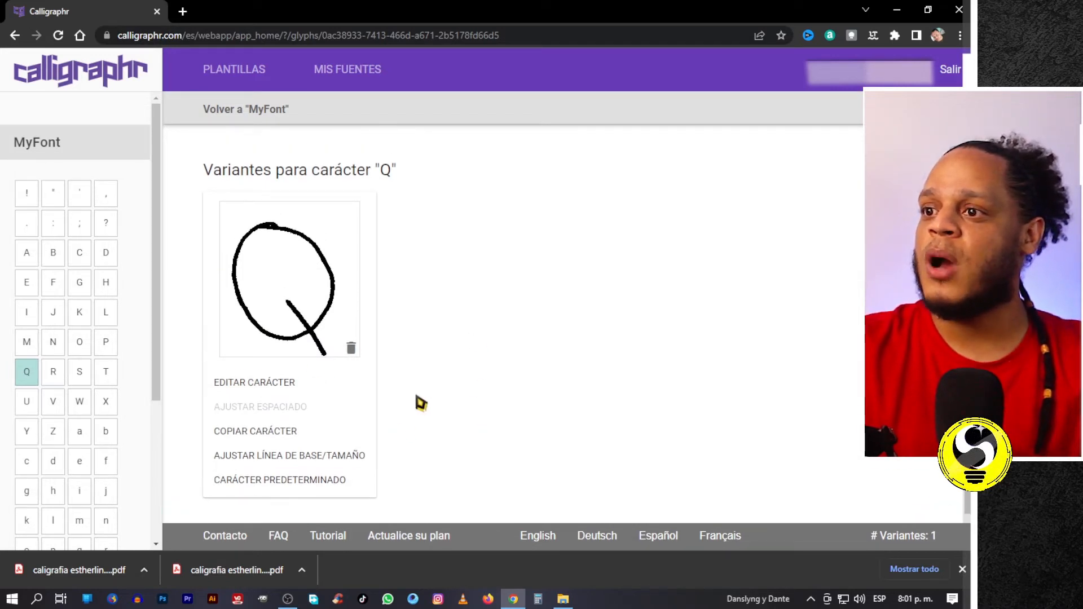
{"action": "left_click", "coordinate": [17, 36]}
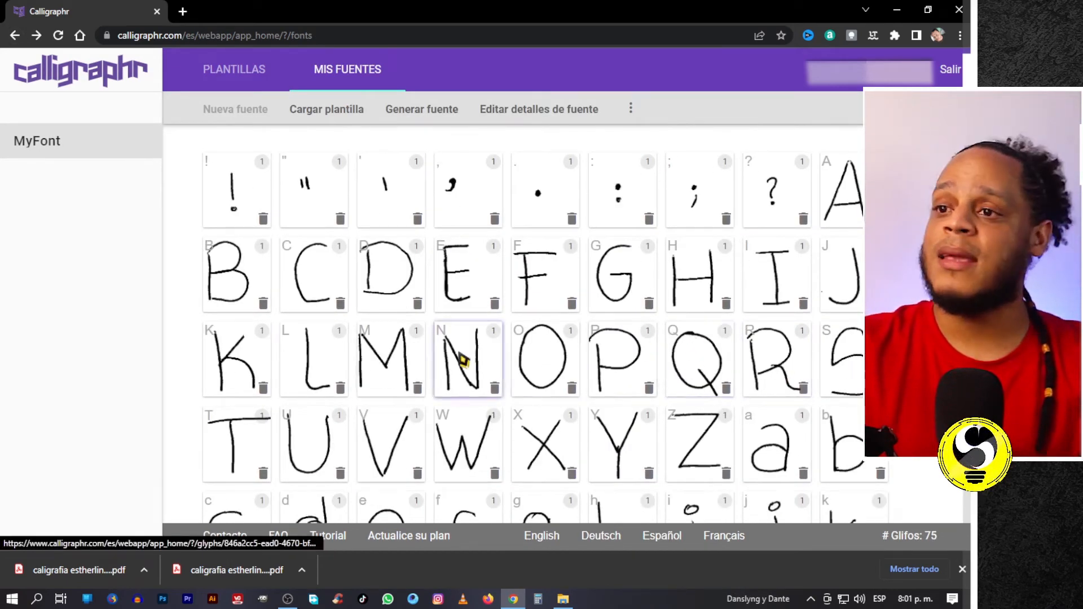
Step: Review the glyph overview of MyFont and generate the font files under the name MyFont
{"action": "scroll", "coordinate": [459, 363], "scroll_direction": "down", "scroll_amount": 7}
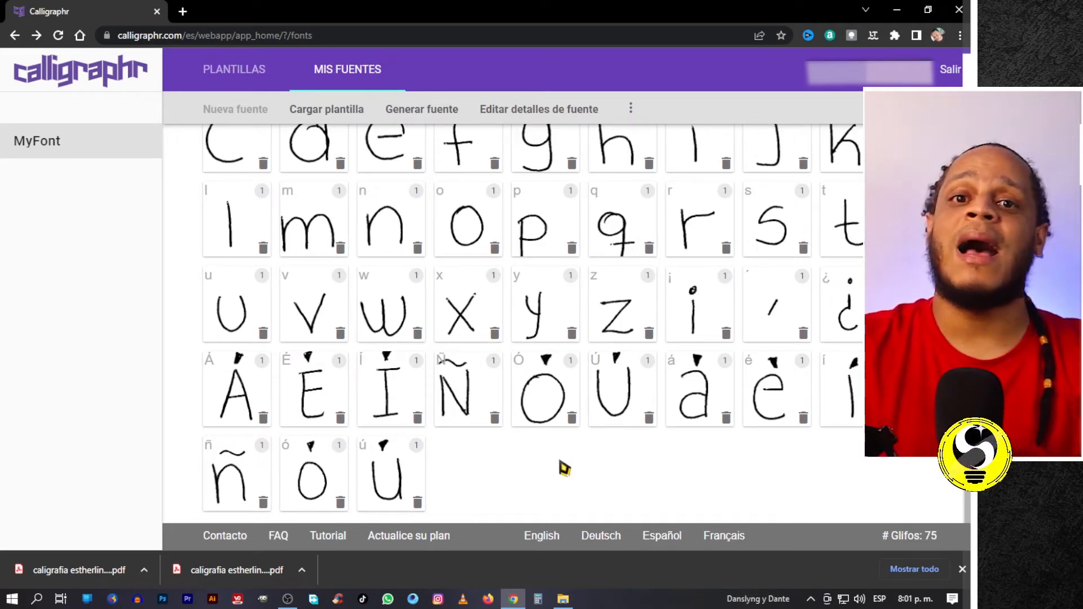
{"action": "scroll", "coordinate": [565, 468], "scroll_direction": "up", "scroll_amount": 2}
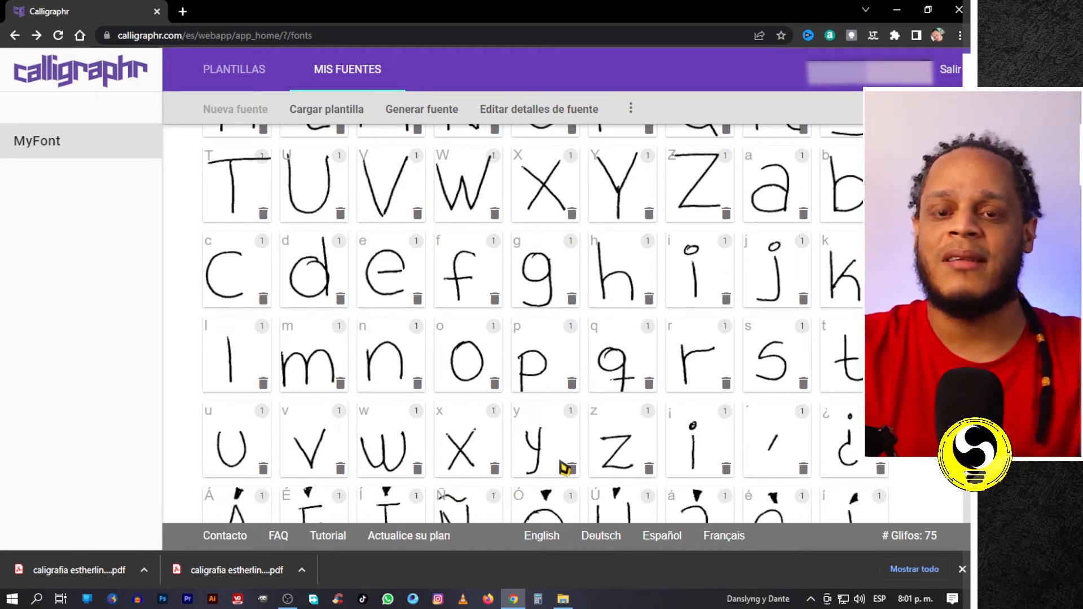
{"action": "scroll", "coordinate": [565, 468], "scroll_direction": "up", "scroll_amount": 4}
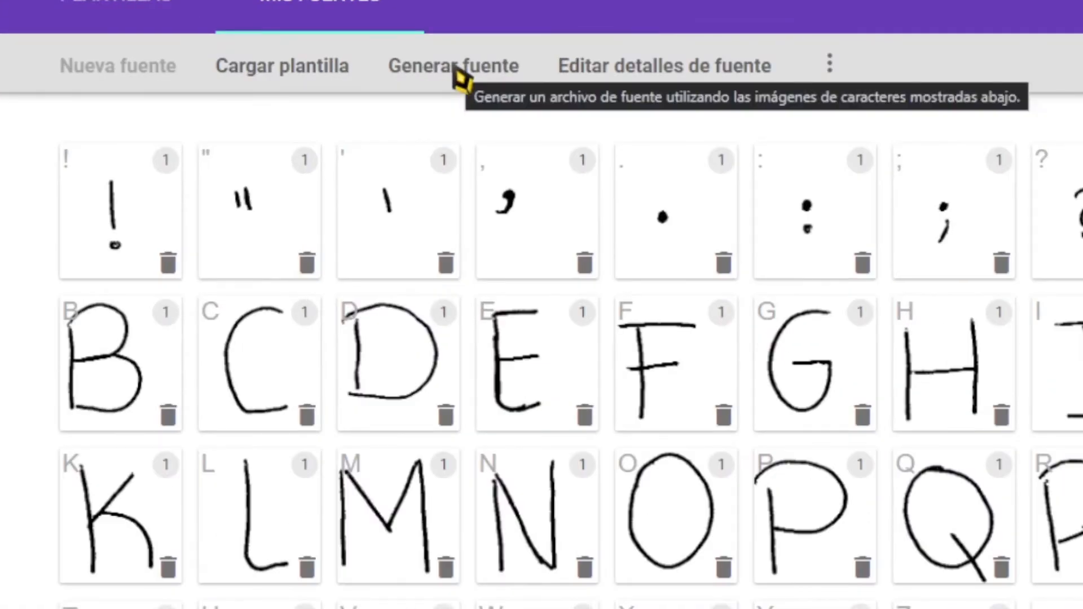
{"action": "left_click", "coordinate": [458, 67]}
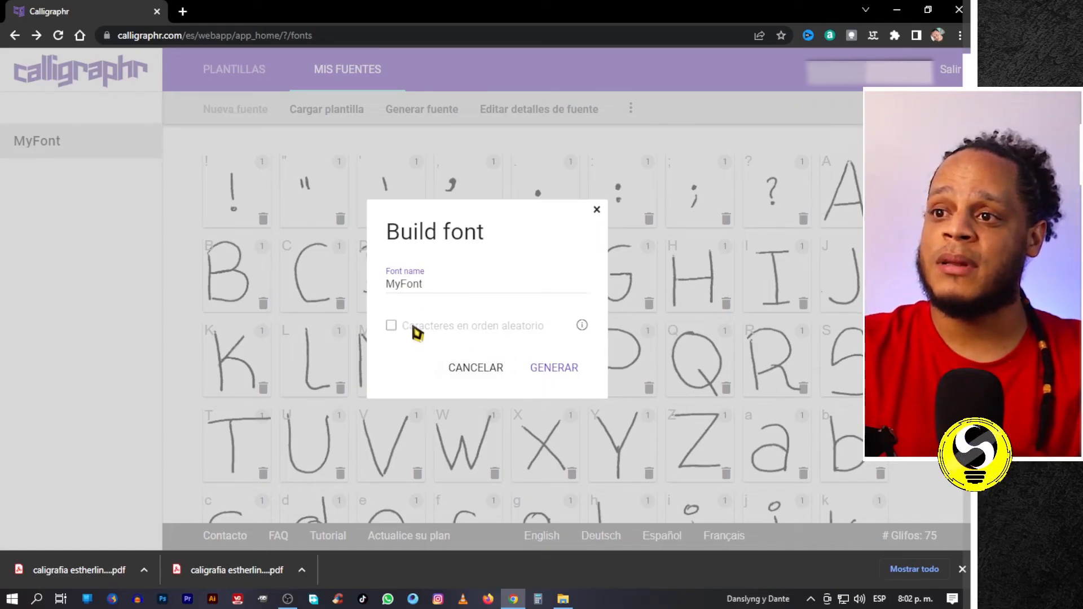
{"action": "left_click", "coordinate": [554, 368]}
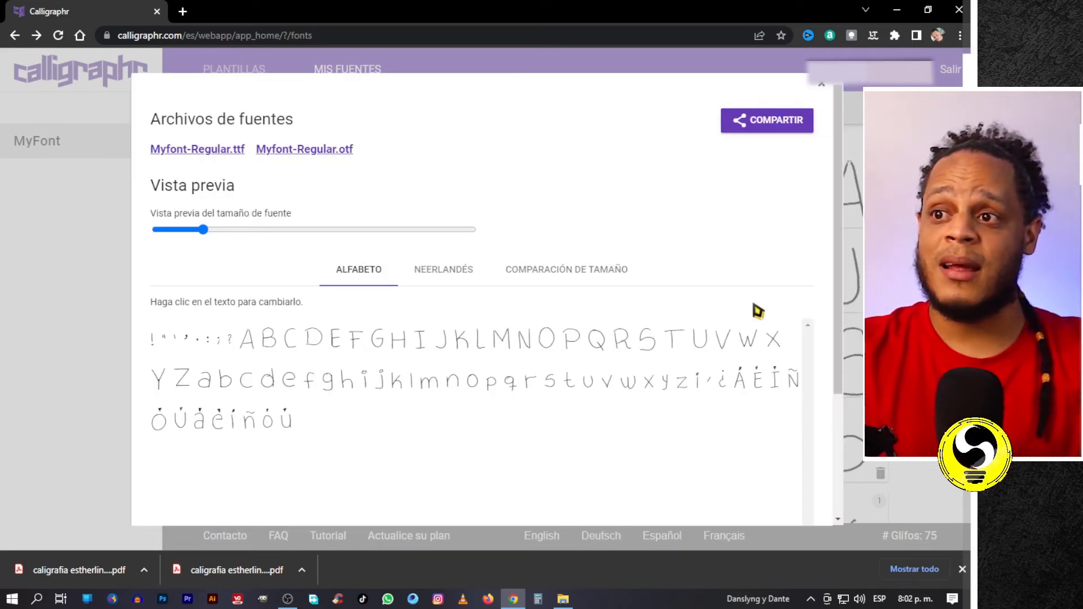
{"action": "mouse_move", "coordinate": [837, 258]}
{"action": "left_mouse_down"}
{"action": "mouse_move", "coordinate": [823, 366]}
{"action": "mouse_move", "coordinate": [819, 352]}
{"action": "mouse_move", "coordinate": [820, 441]}
{"action": "mouse_move", "coordinate": [834, 241]}
{"action": "left_mouse_up"}
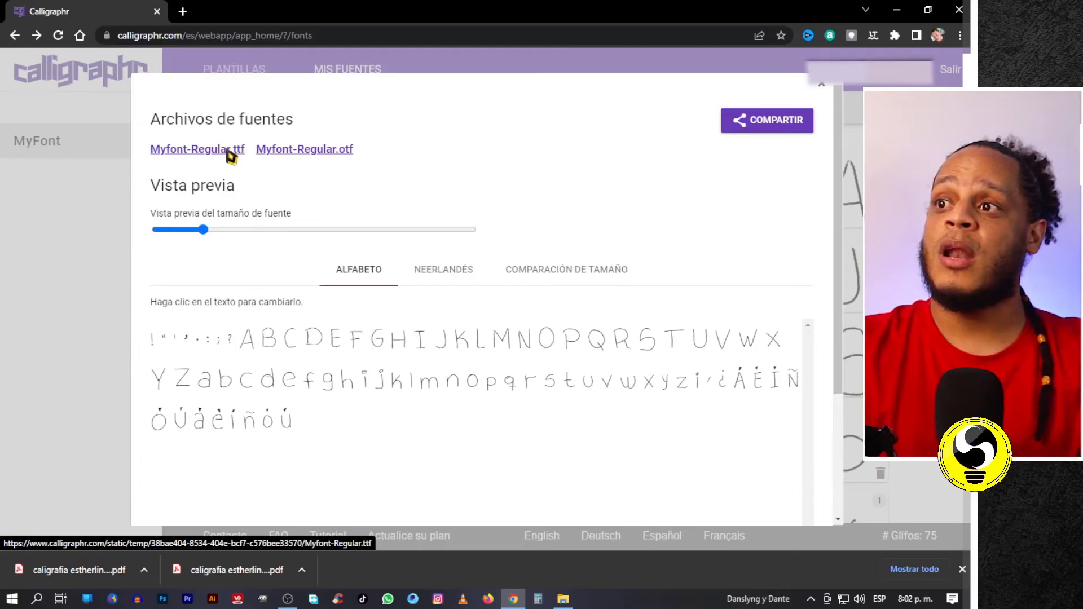
Step: Download the generated Myfont-Regular font file to the desktop through Free Download Manager
{"action": "left_click", "coordinate": [339, 169]}
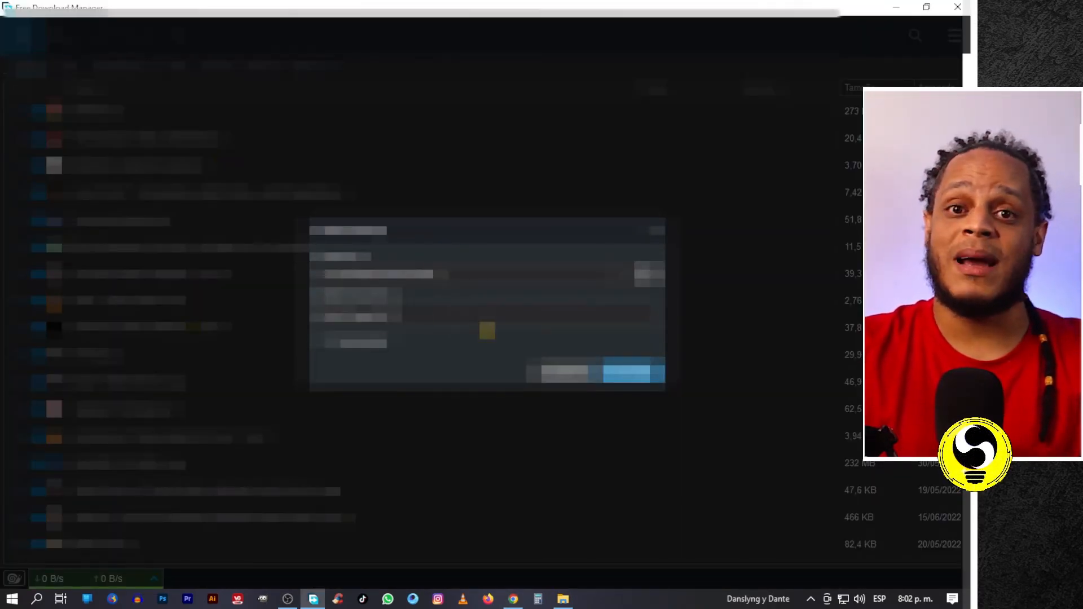
{"action": "left_click", "coordinate": [646, 275]}
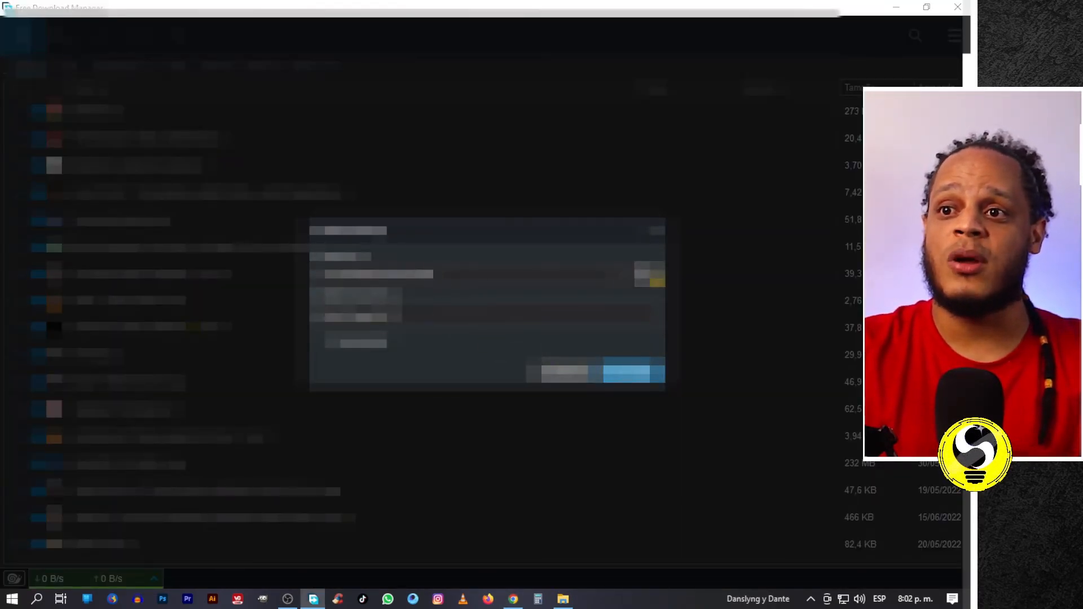
{"action": "left_click", "coordinate": [65, 310]}
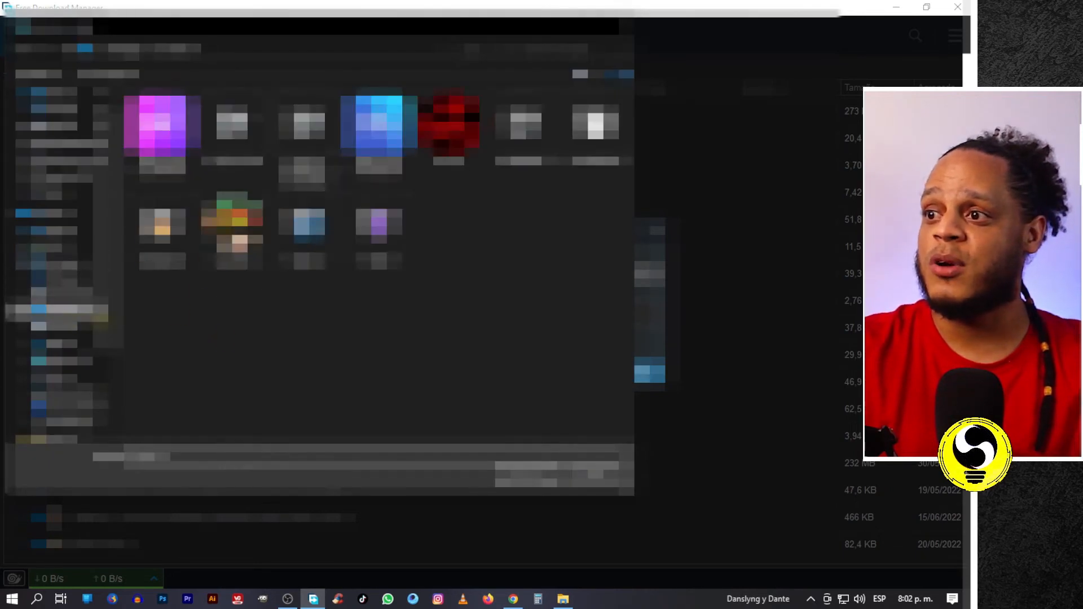
{"action": "left_click", "coordinate": [528, 477]}
{"action": "left_click", "coordinate": [628, 375]}
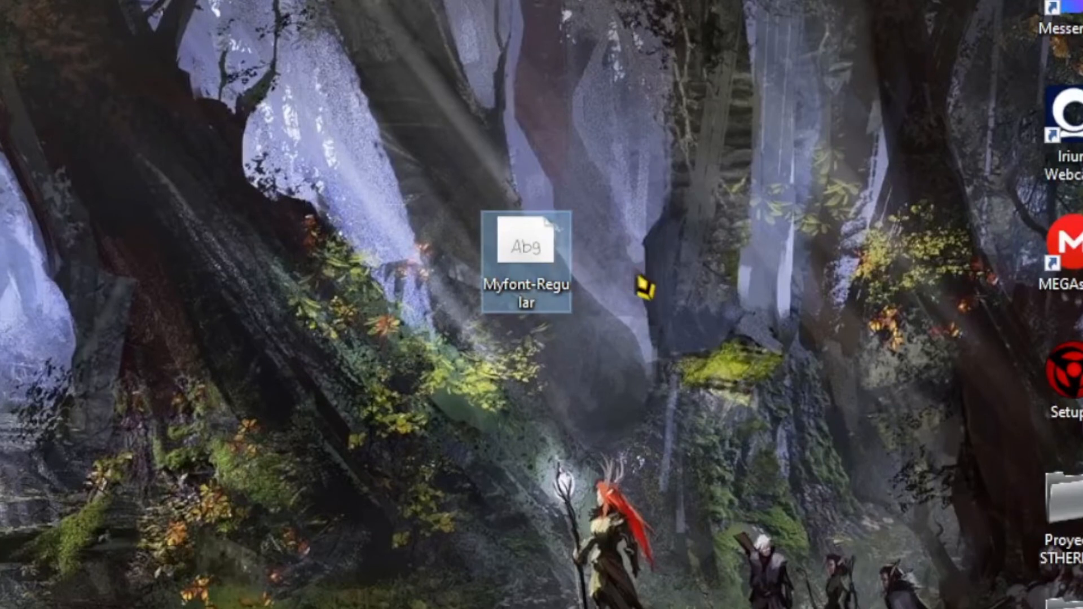
Step: Search Windows for "fuente" and open the system's font settings
{"action": "left_click", "coordinate": [533, 279]}
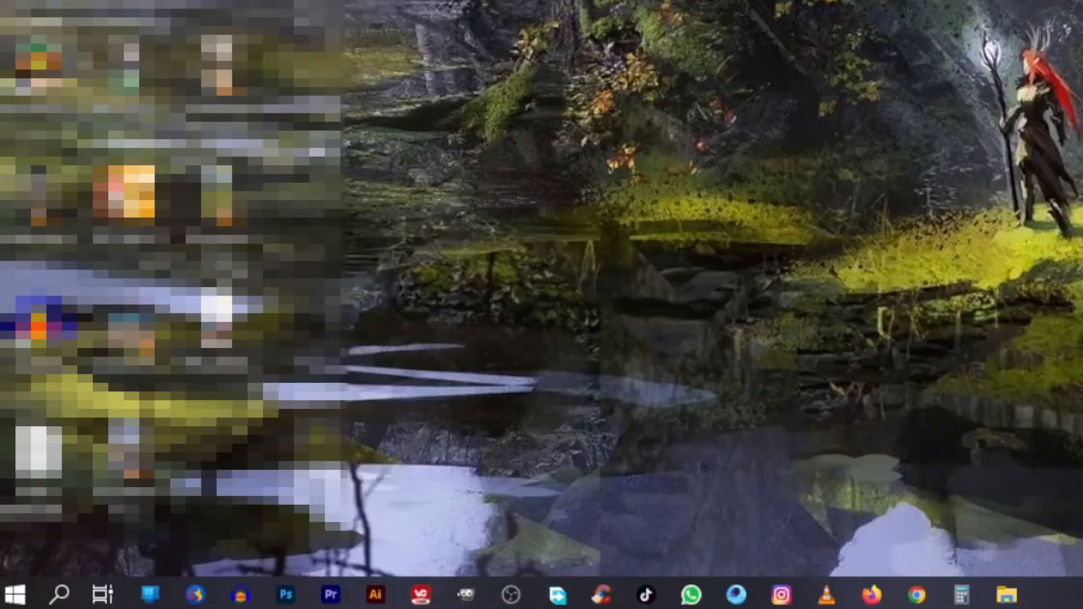
{"action": "left_click", "coordinate": [69, 598]}
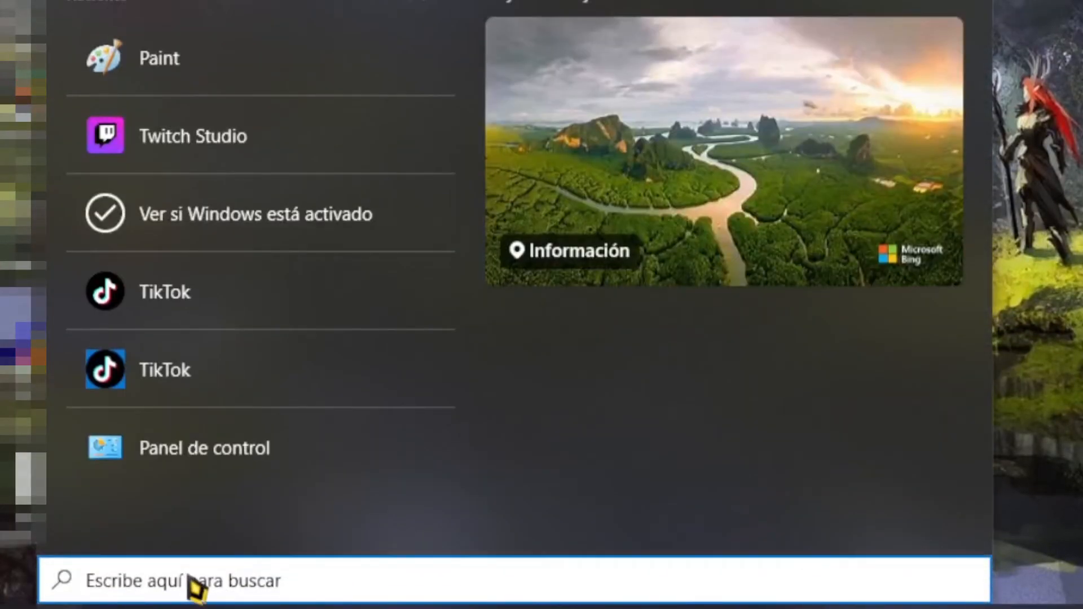
{"action": "type", "text": "fuente"}
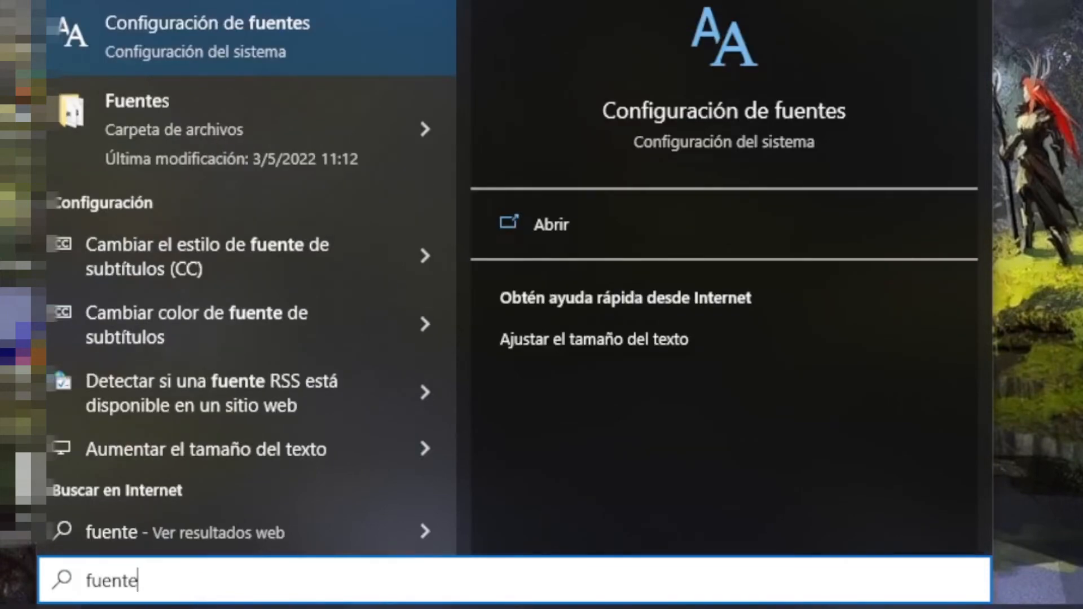
{"action": "left_click", "coordinate": [331, 49]}
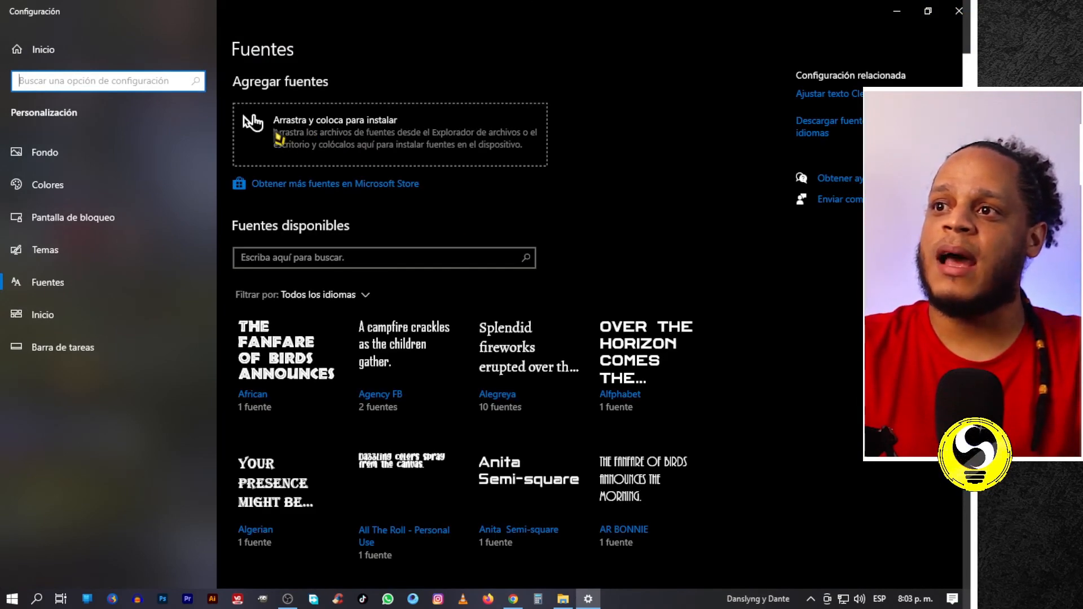
Step: Install the Myfont-Regular file from the desktop by dropping it into the add-fonts area of the font settings
{"action": "left_click", "coordinate": [898, 13]}
{"action": "left_click_drag", "start_coordinate": [545, 180], "coordinate": [340, 507]}
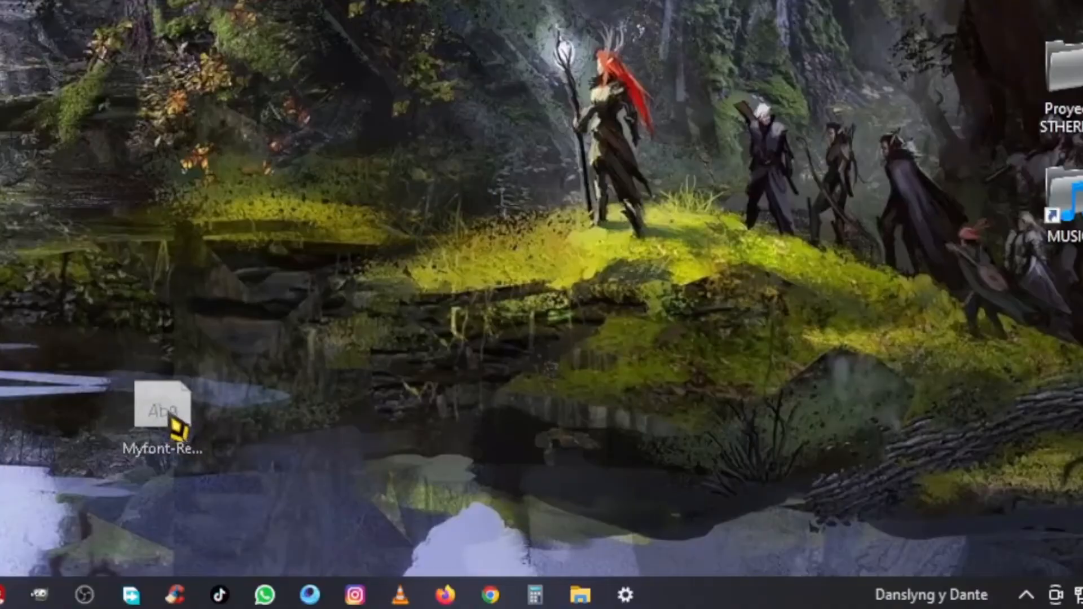
{"action": "left_click_drag", "start_coordinate": [170, 415], "coordinate": [522, 110]}
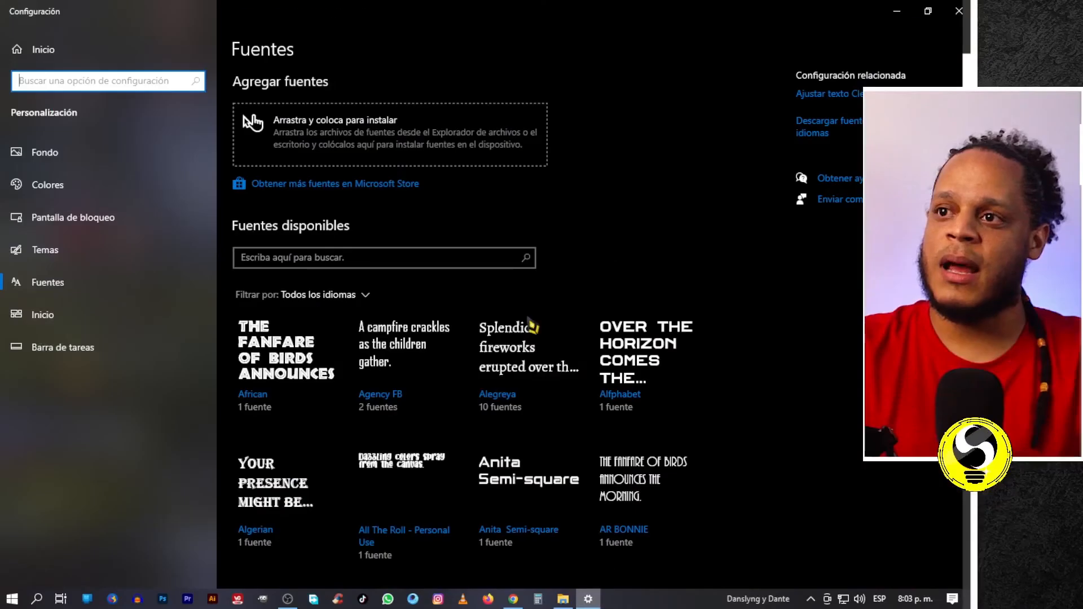
{"action": "left_click_drag", "start_coordinate": [531, 326], "coordinate": [327, 153]}
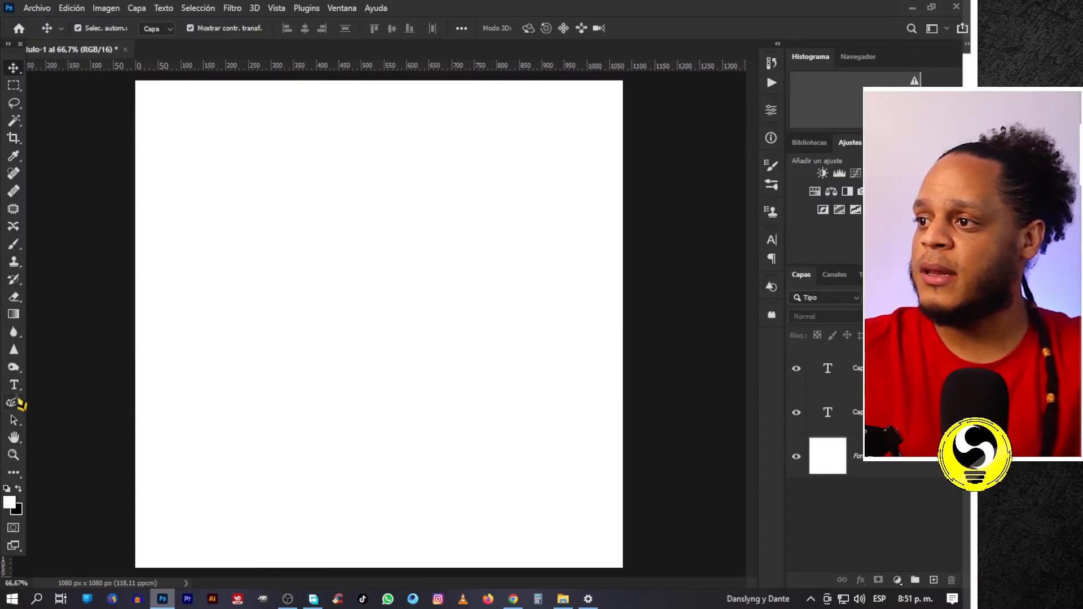
Step: In Photoshop, create an empty paragraph text box across the middle of the canvas and set its font to Stherlyng Regular
{"action": "left_click", "coordinate": [15, 384]}
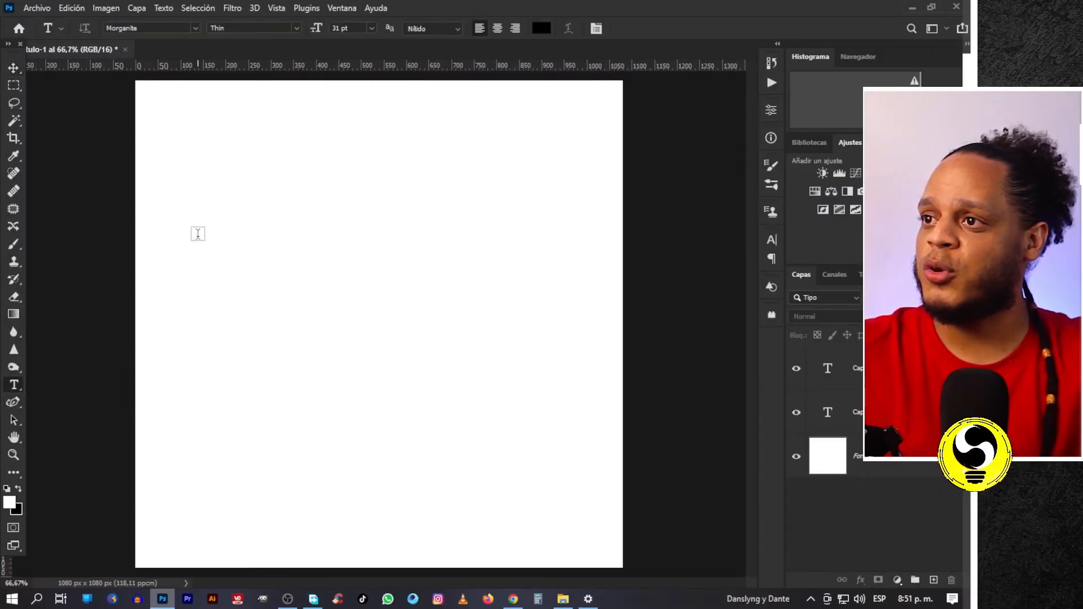
{"action": "left_click_drag", "start_coordinate": [198, 235], "coordinate": [576, 373]}
{"action": "key", "text": "BackSpace"}
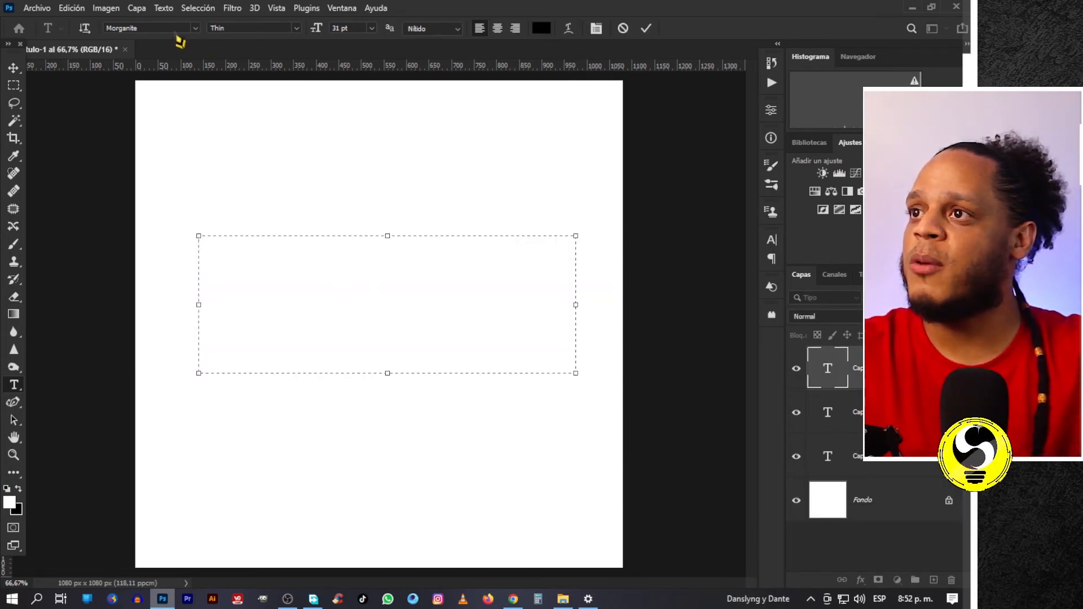
{"action": "type", "text": "sthe"}
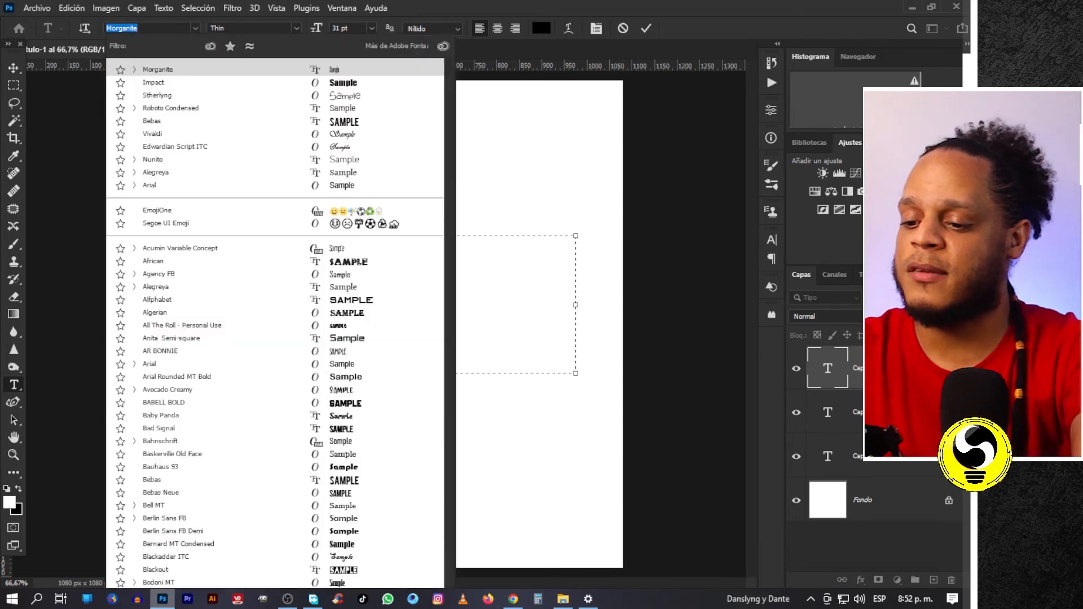
{"action": "type", "text": "r"}
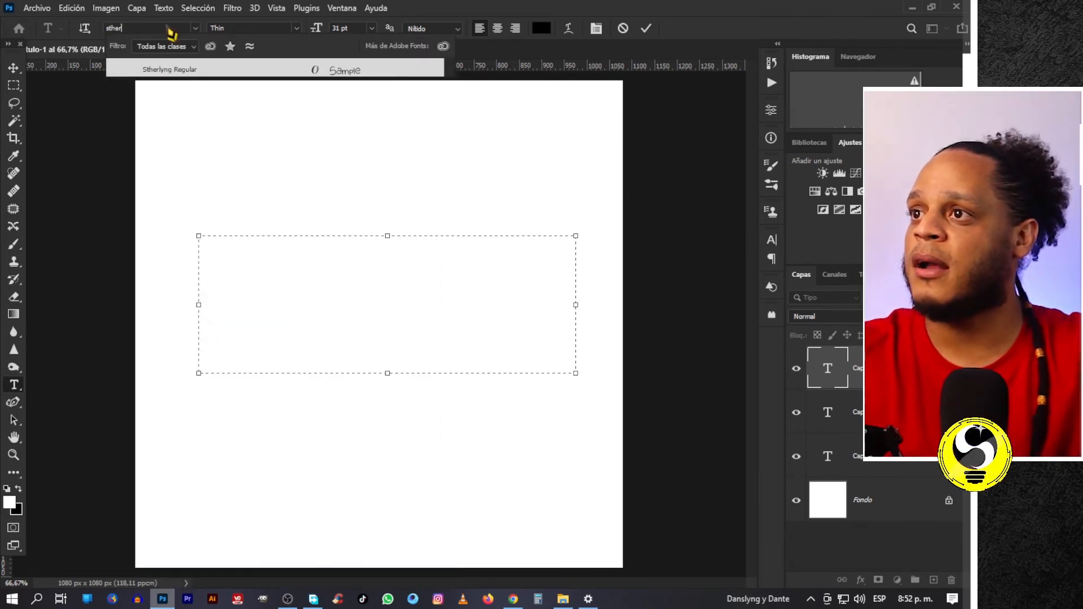
{"action": "left_click", "coordinate": [175, 68]}
{"action": "left_click", "coordinate": [188, 69]}
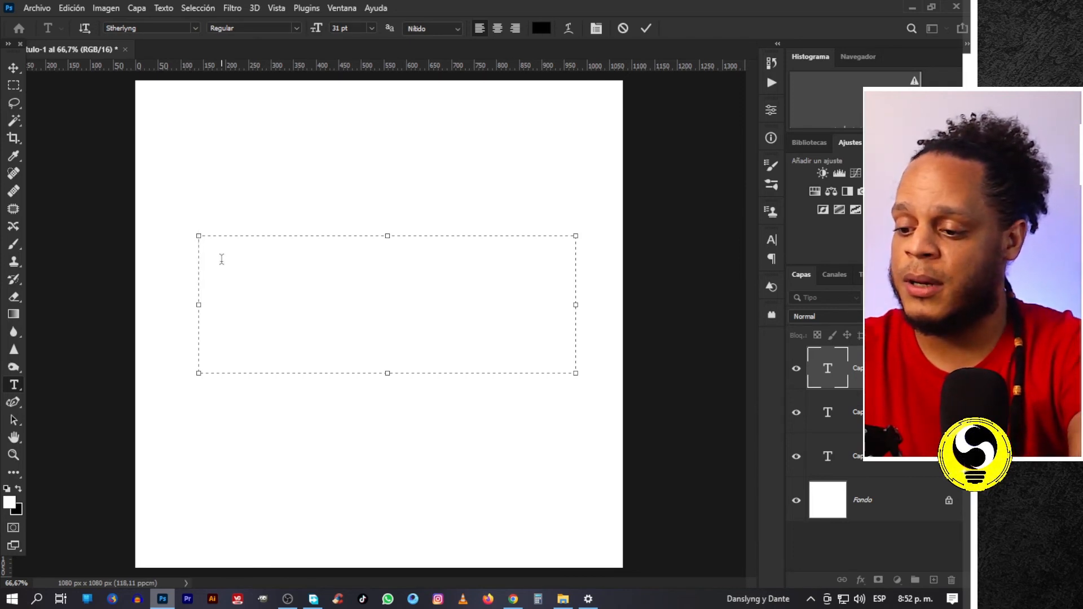
Step: Write "No olviden SUSCRIBIRSE A MI CANAL" in the text box
{"action": "type", "text": "No "}
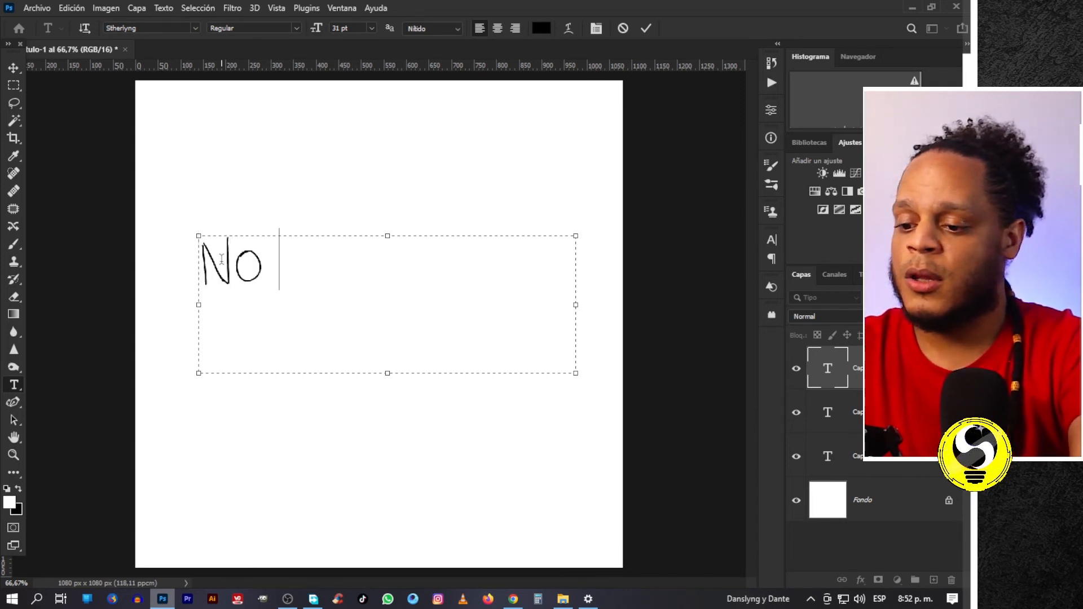
{"action": "type", "text": "olviden"}
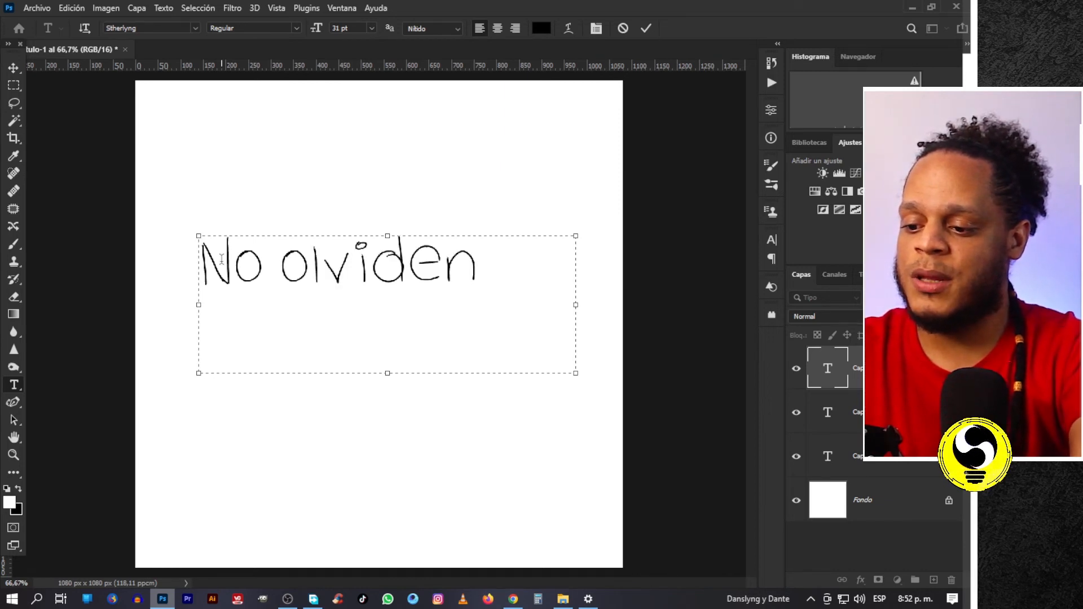
{"action": "key", "text": "Return"}
{"action": "type", "text": "SUSCRIBI"}
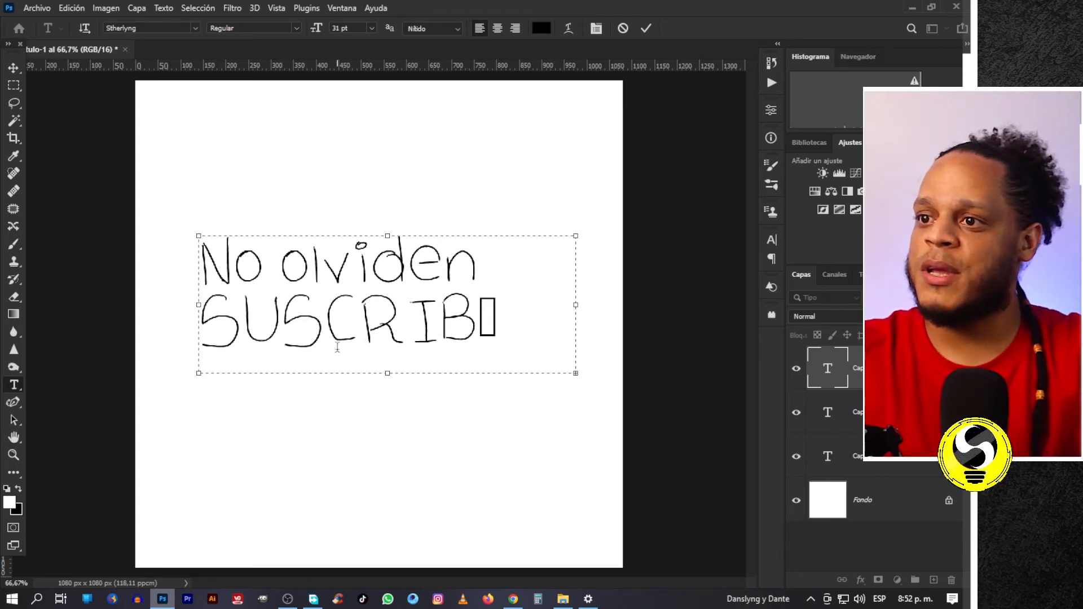
Step: Enlarge the text box downward and widen it on both sides to span nearly the whole canvas
{"action": "left_click_drag", "start_coordinate": [388, 373], "coordinate": [387, 443]}
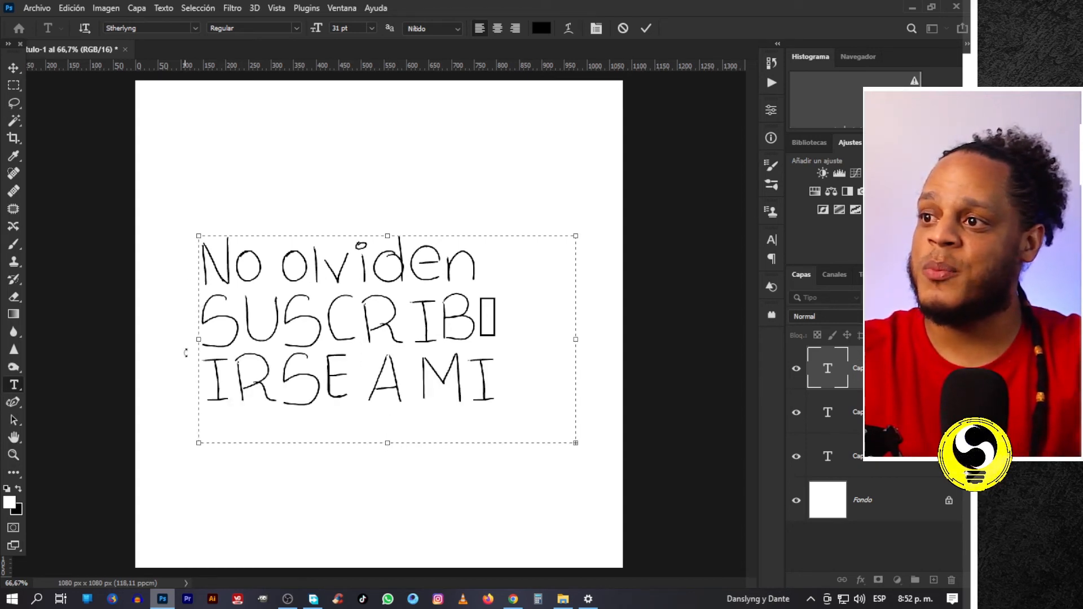
{"action": "left_click_drag", "start_coordinate": [198, 338], "coordinate": [151, 339]}
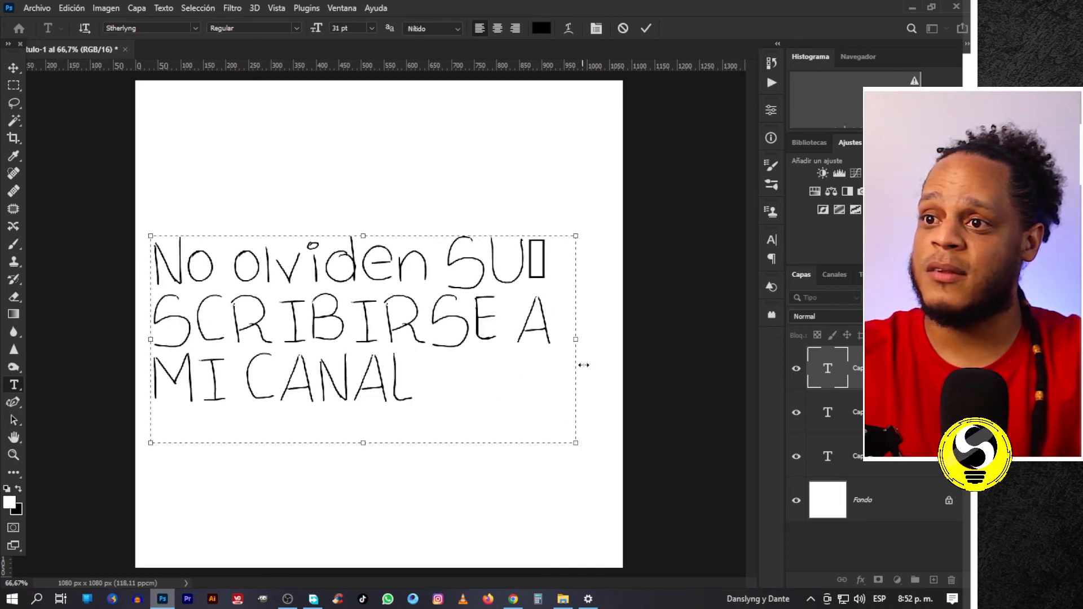
{"action": "left_click_drag", "start_coordinate": [580, 339], "coordinate": [631, 342]}
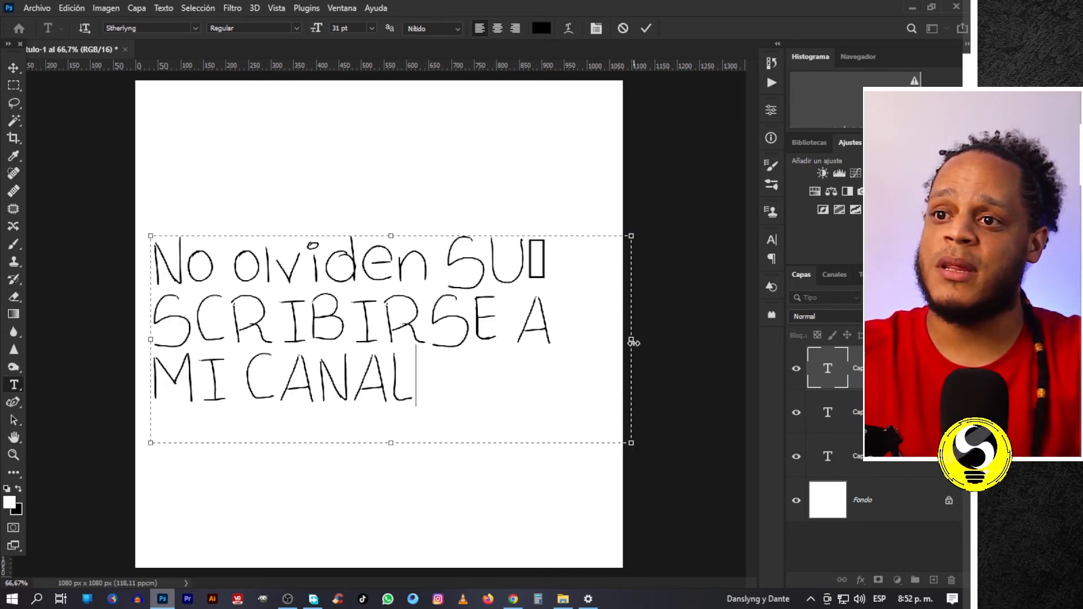
Step: Reduce the font size of the whole text to 19 pt
{"action": "left_click_drag", "start_coordinate": [459, 390], "coordinate": [42, 165]}
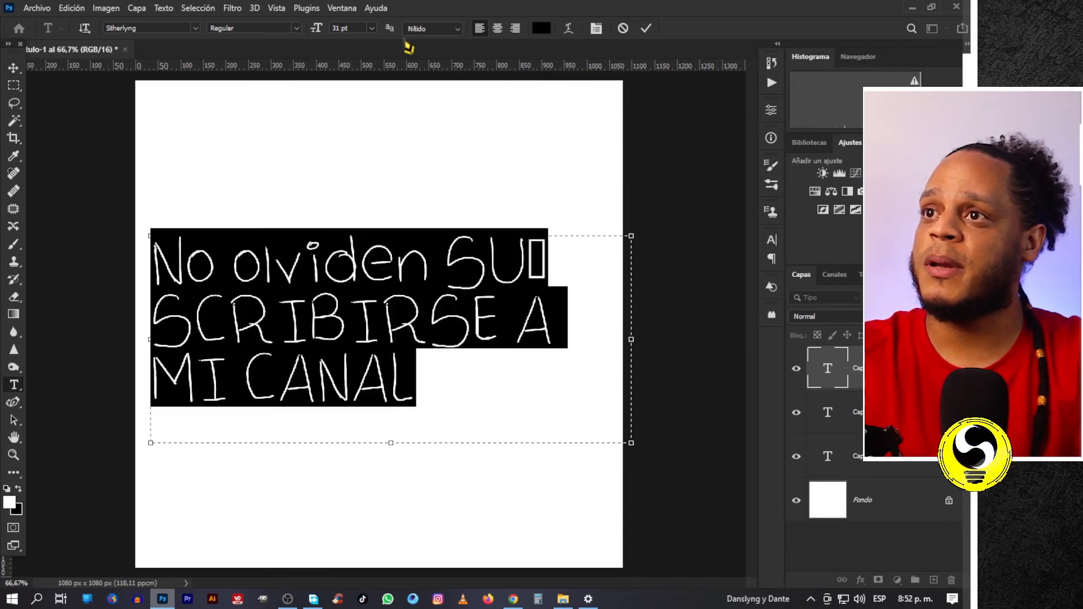
{"action": "left_click", "coordinate": [340, 33]}
{"action": "scroll", "coordinate": [340, 33], "scroll_direction": "down", "scroll_amount": 8}
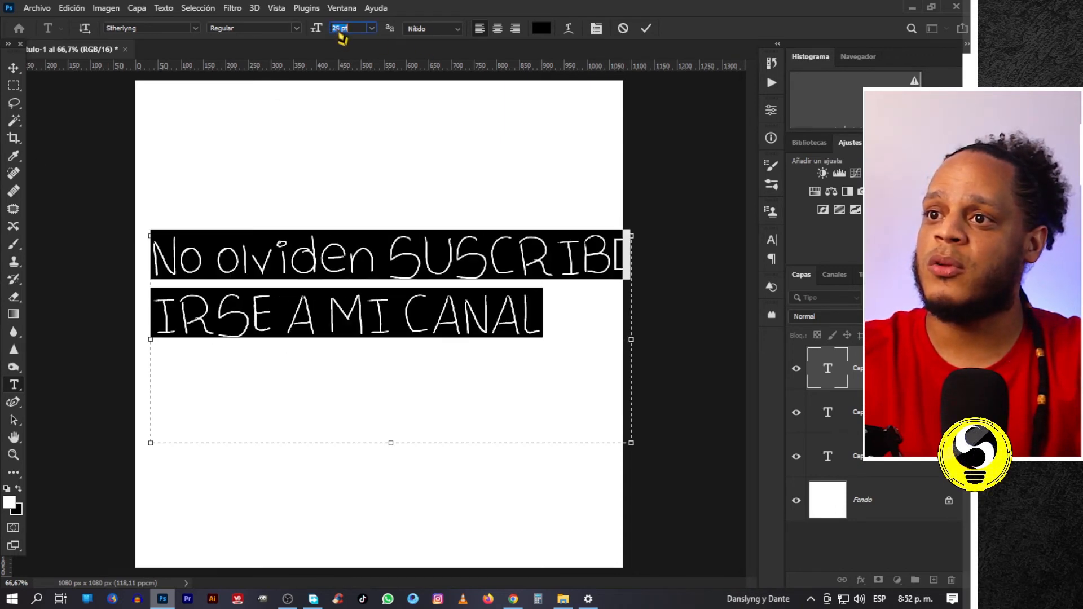
{"action": "scroll", "coordinate": [341, 33], "scroll_direction": "down", "scroll_amount": 4}
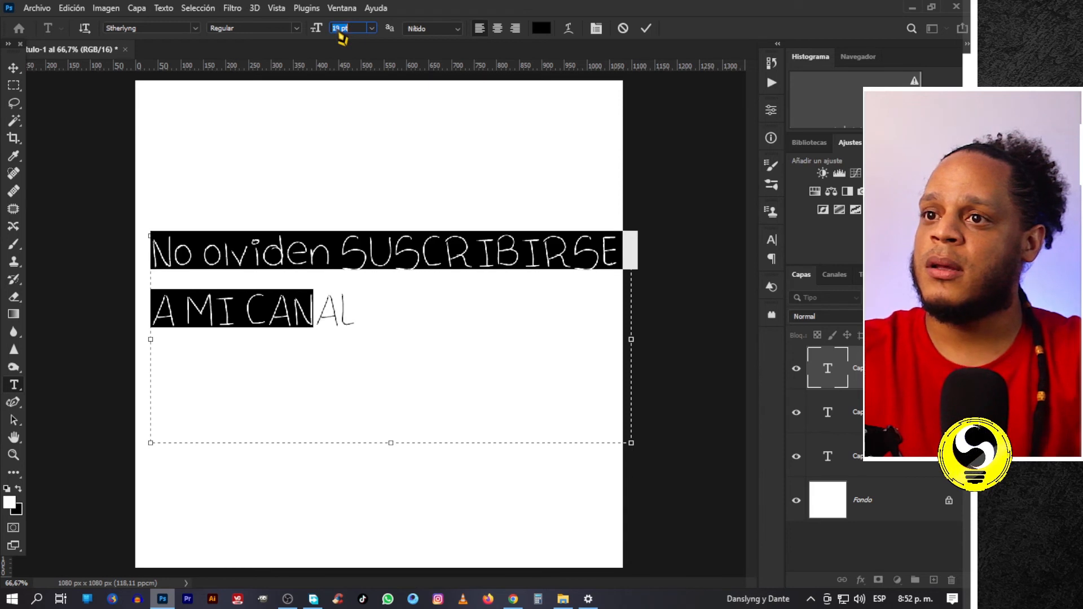
Step: Break the text into three lines: "No olviden", "SUSCRIBIRSE" and "A MI CANAL"
{"action": "left_click", "coordinate": [335, 257]}
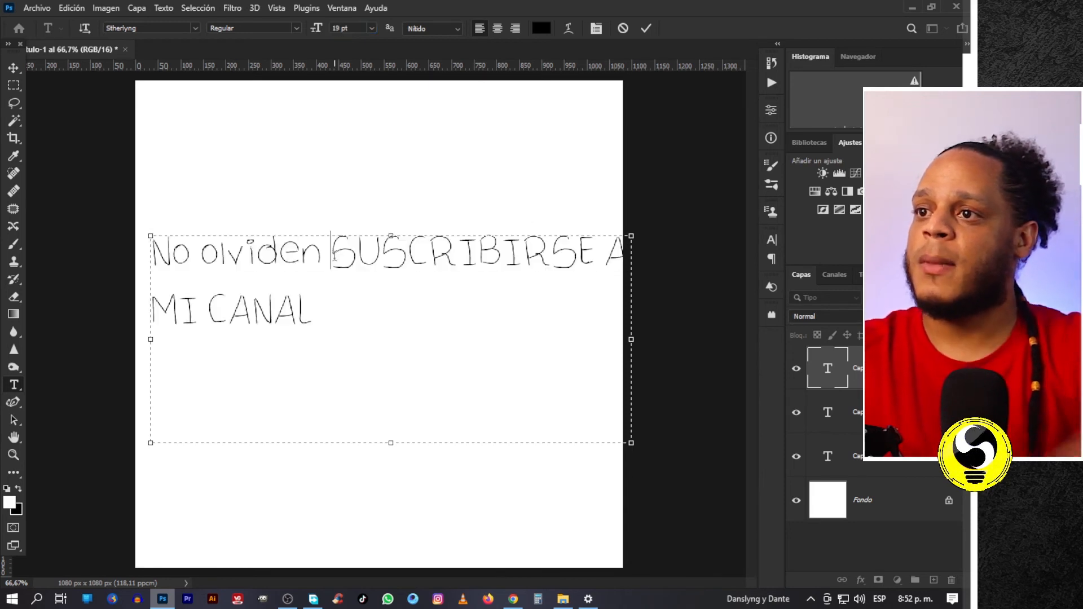
{"action": "key", "text": "Return"}
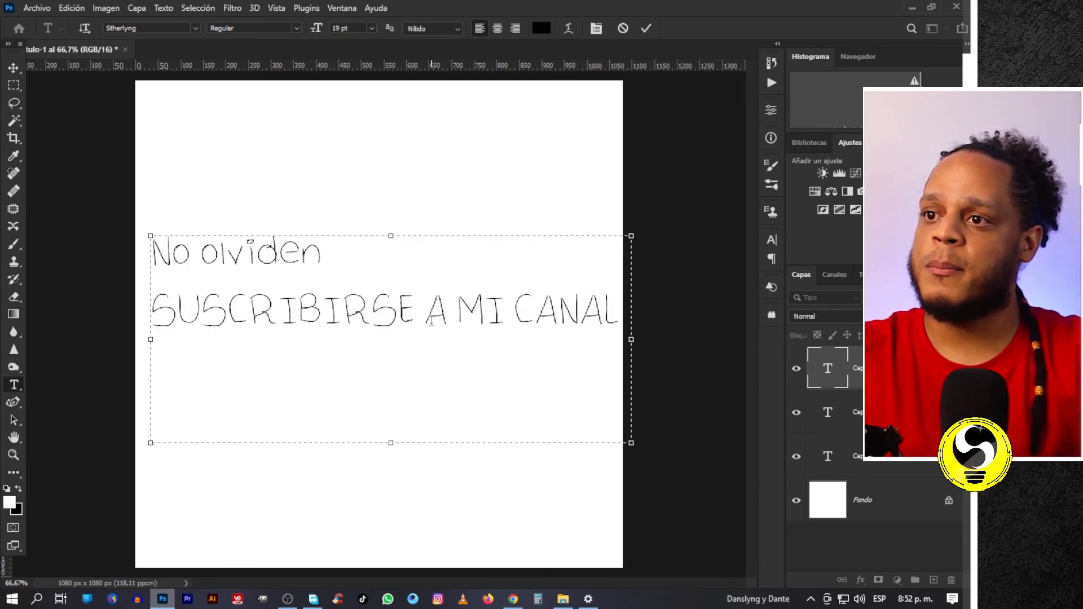
{"action": "left_click", "coordinate": [430, 320]}
{"action": "key", "text": "Return"}
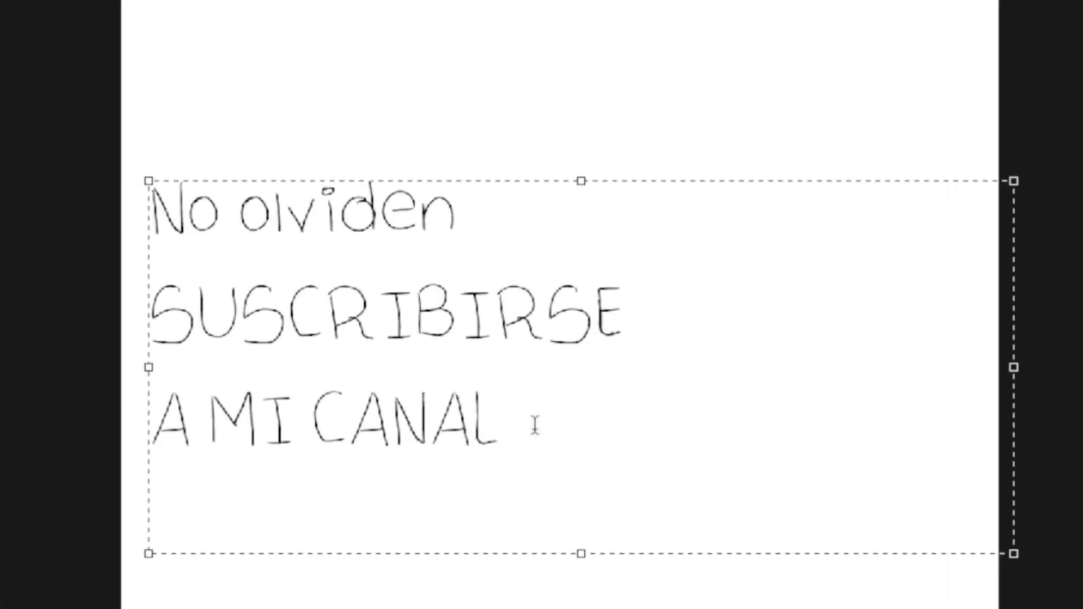
Step: Add a comma, an exclamation mark and a colon after CANAL, and color the entire text red
{"action": "left_click", "coordinate": [535, 425]}
{"action": "key", "text": "ctrl+a"}
{"action": "left_click", "coordinate": [1027, 2]}
{"action": "left_click", "coordinate": [1081, 319]}
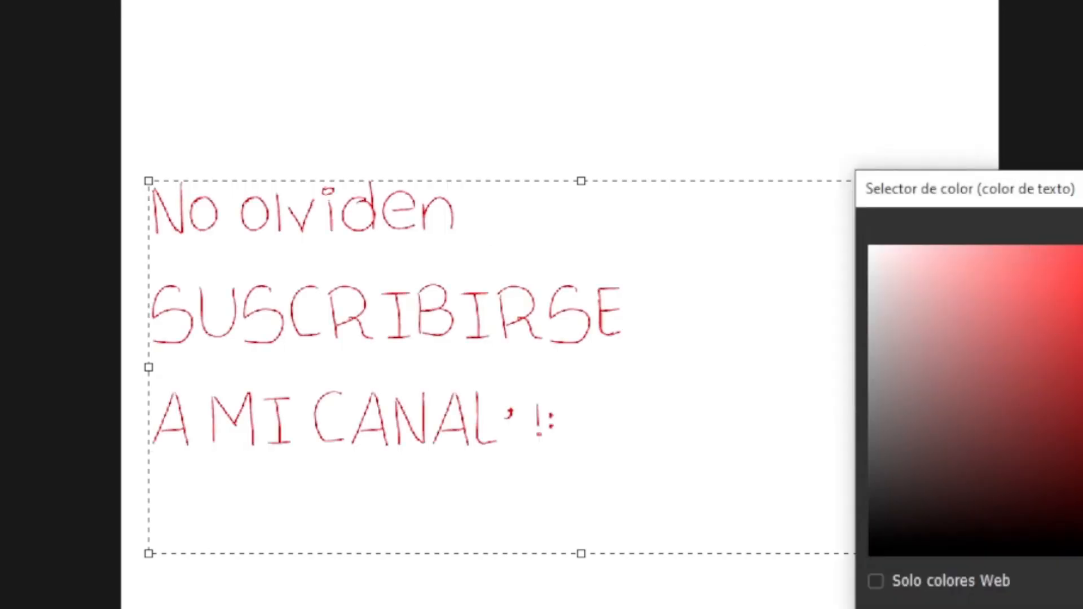
{"action": "key", "text": "Return"}
Step: Reselect the entire three-line text and open its text color for editing
{"action": "left_click", "coordinate": [611, 407]}
{"action": "left_click_drag", "start_coordinate": [712, 447], "coordinate": [79, 197]}
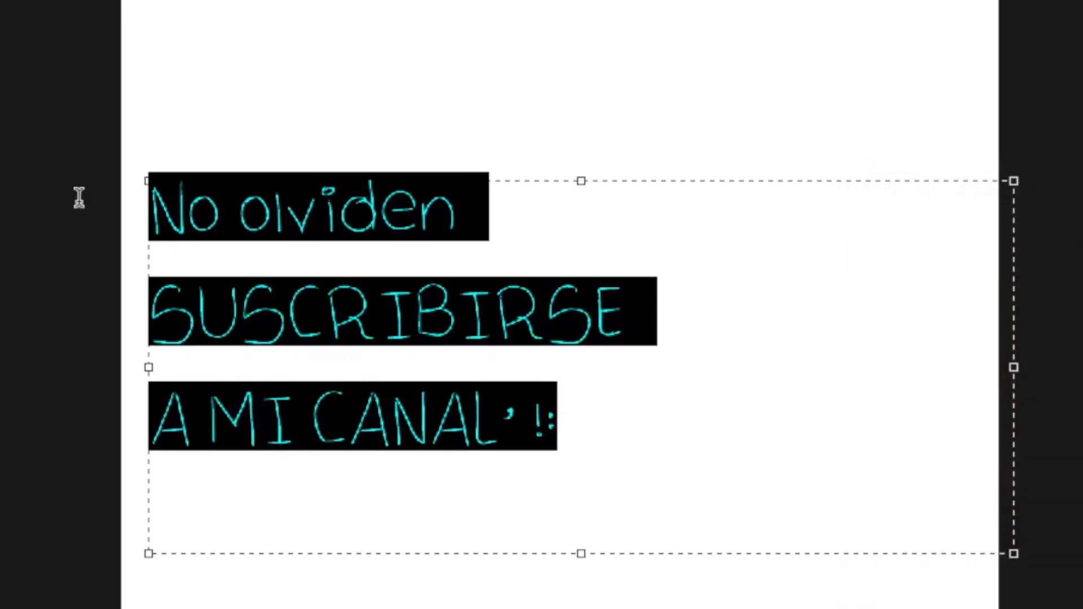
{"action": "left_click", "coordinate": [1027, 1]}
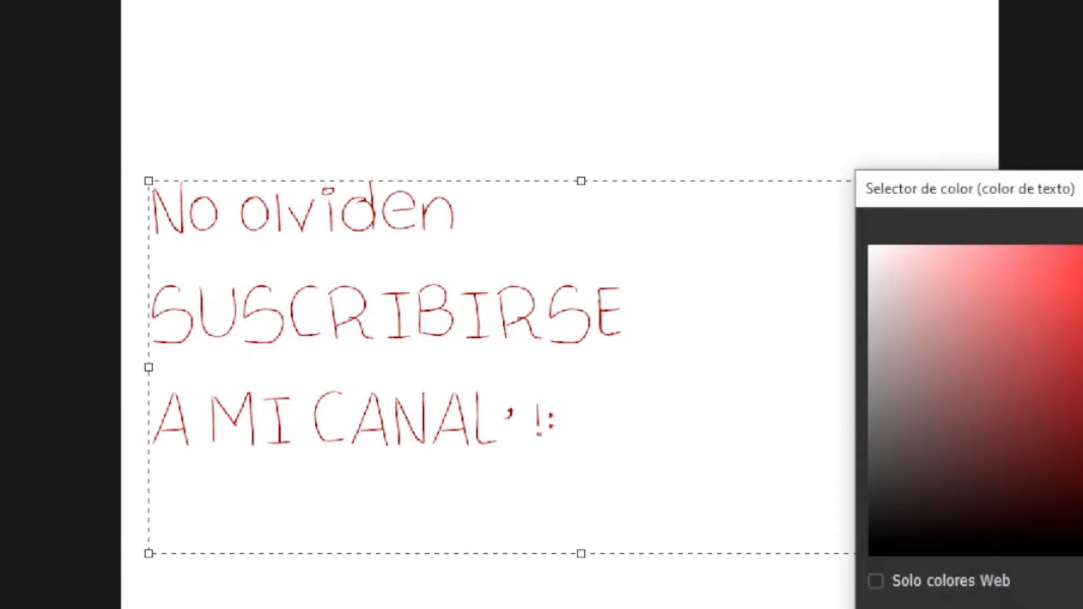